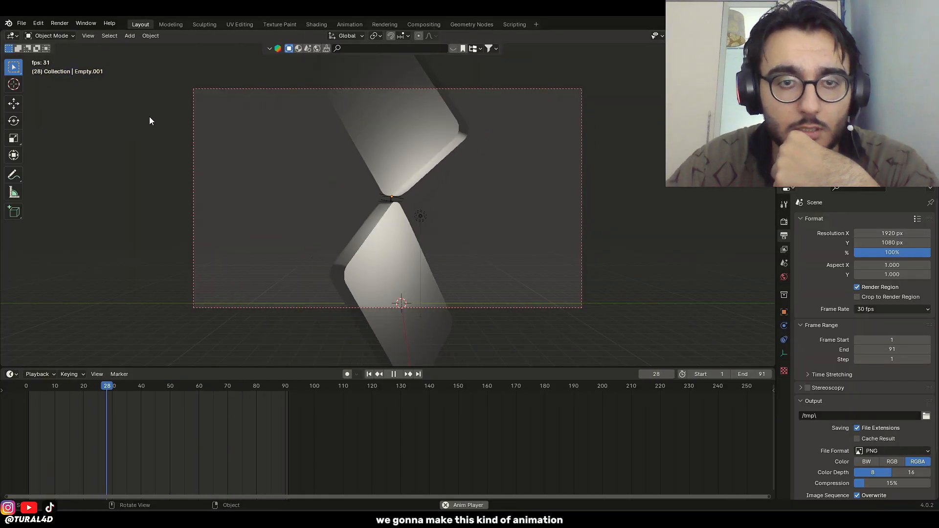
- Play the finished two-phone reference animation from the start of its timeline
click(8, 23)
click(22, 35)
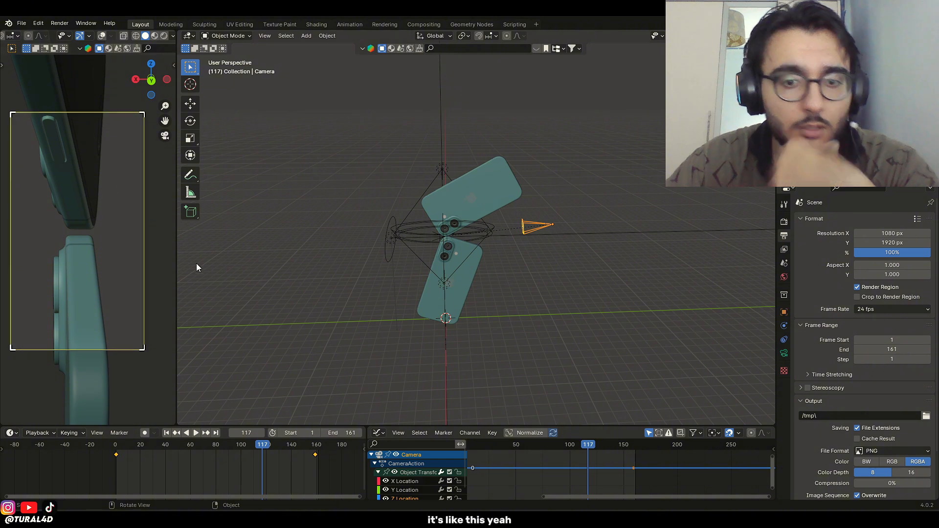
click(114, 444)
key(space)
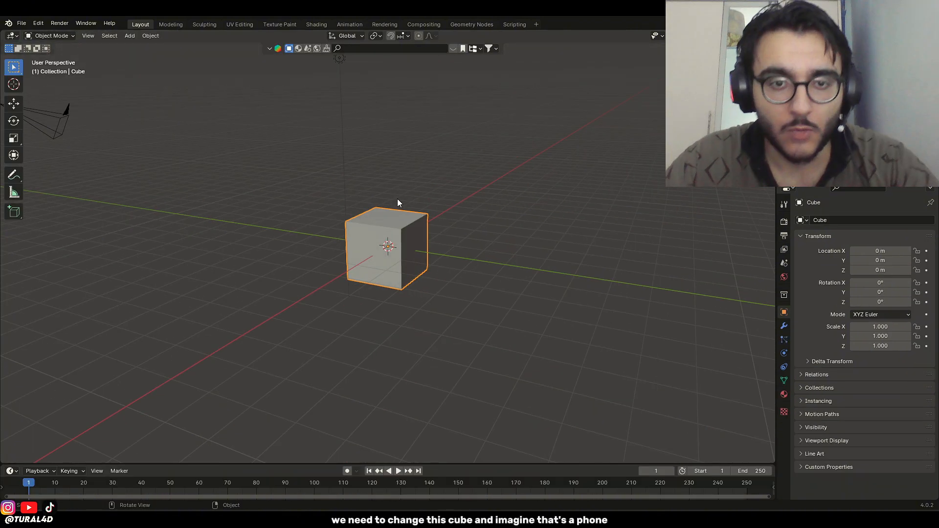
- Scale the default cube into a thin upright slab, about 0.295 in X, 1.629 in Y and 2.866 in Z
middle_drag(397, 203, 460, 225)
key(s)
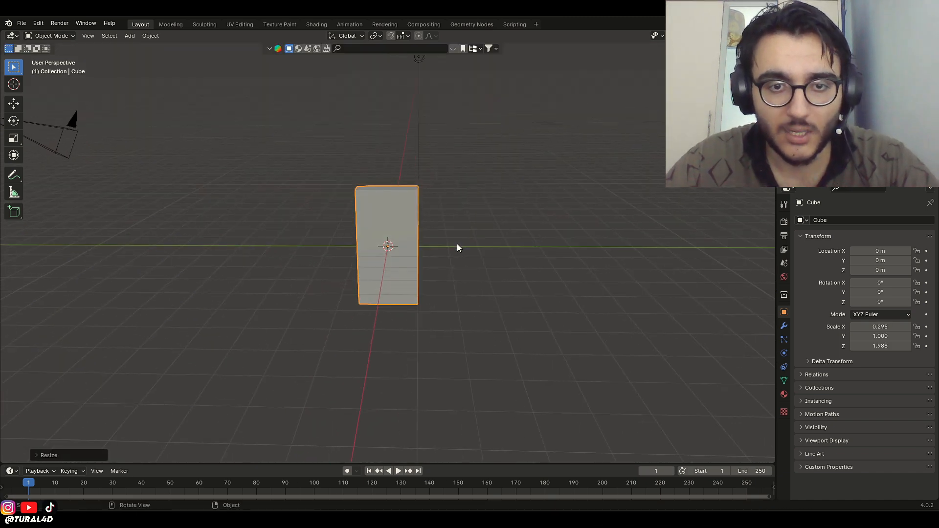
key(s)
key(x)
key(y)
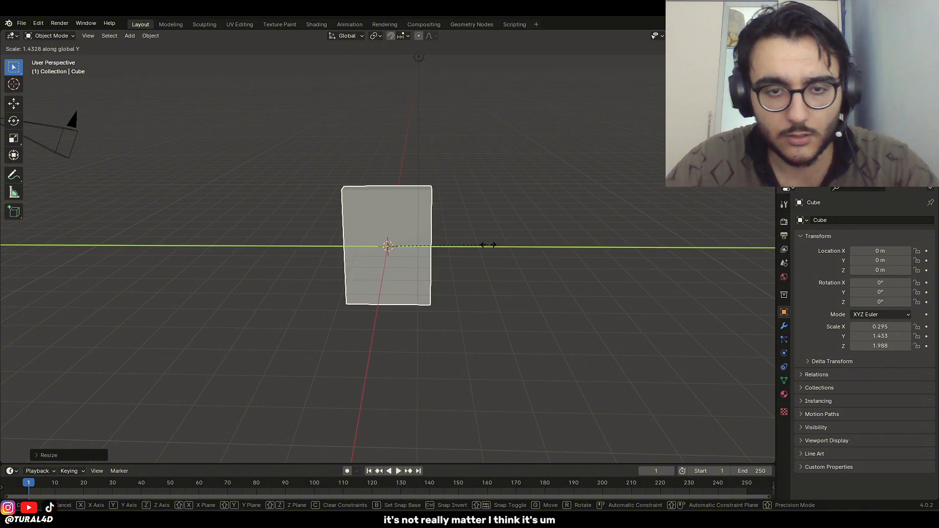
click(500, 243)
key(s)
key(z)
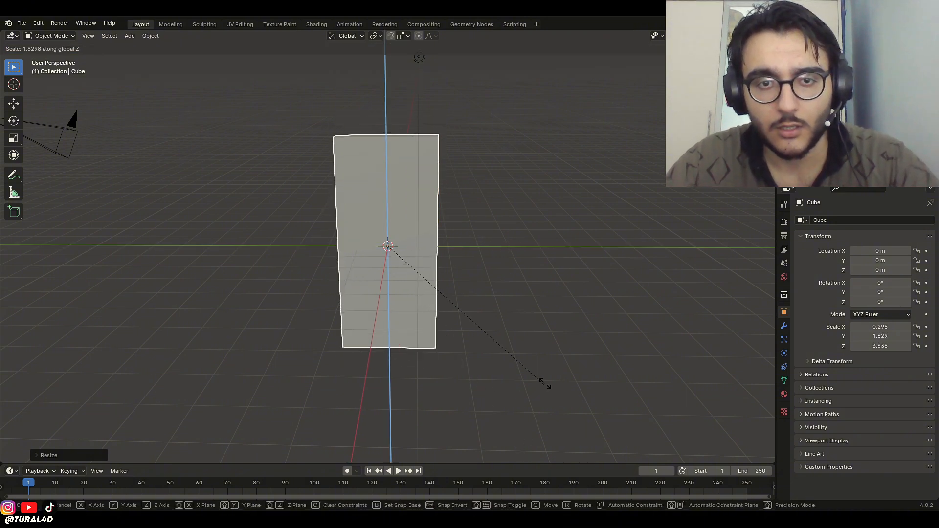
click(533, 322)
- Enlarge the slab in Y and Z only, to scales of about 1.985 and 3.471
key(KP_3)
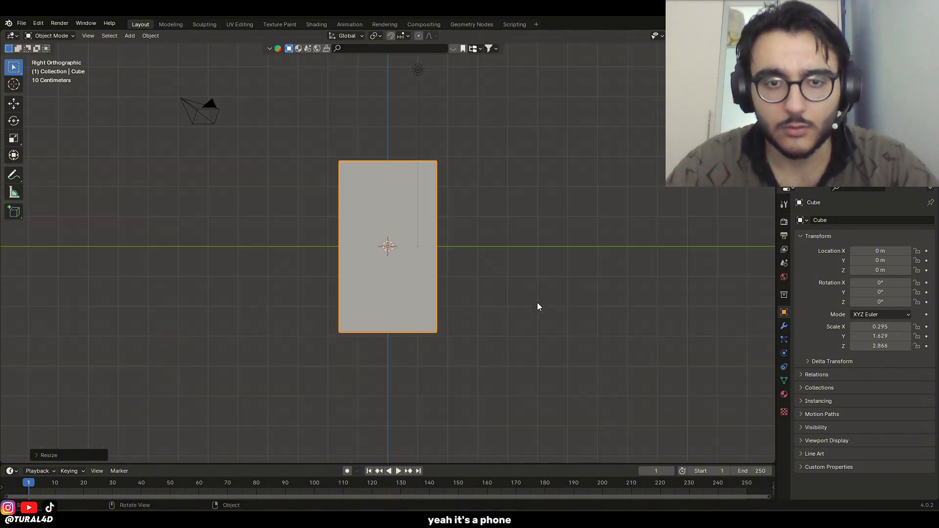
key(s)
click(606, 68)
middle_drag(606, 68, 448, 188)
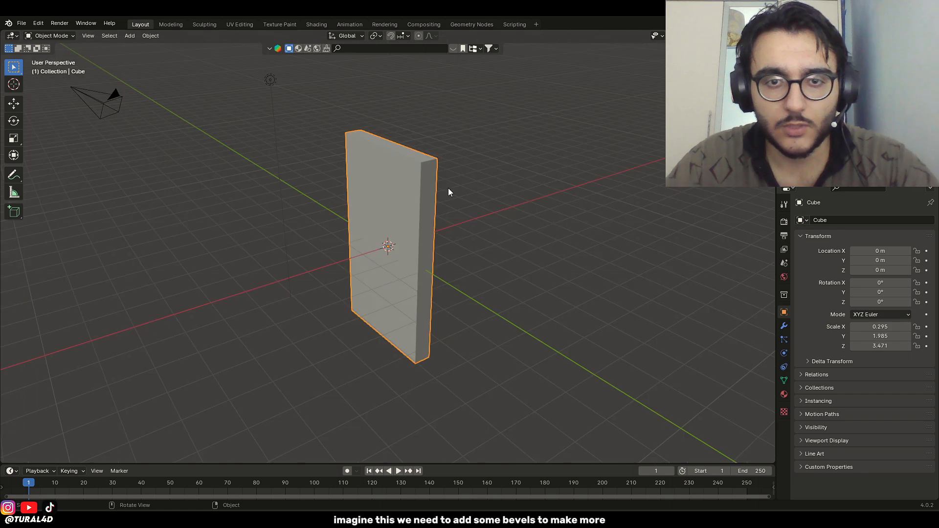
- Apply the slab's scale transform to its mesh data
key(ctrl+a)
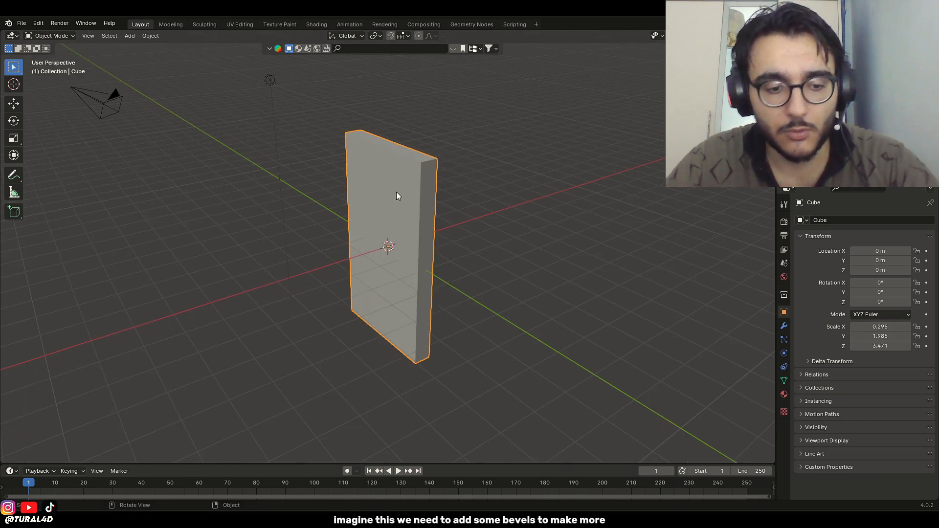
key(Tab)
key(Tab)
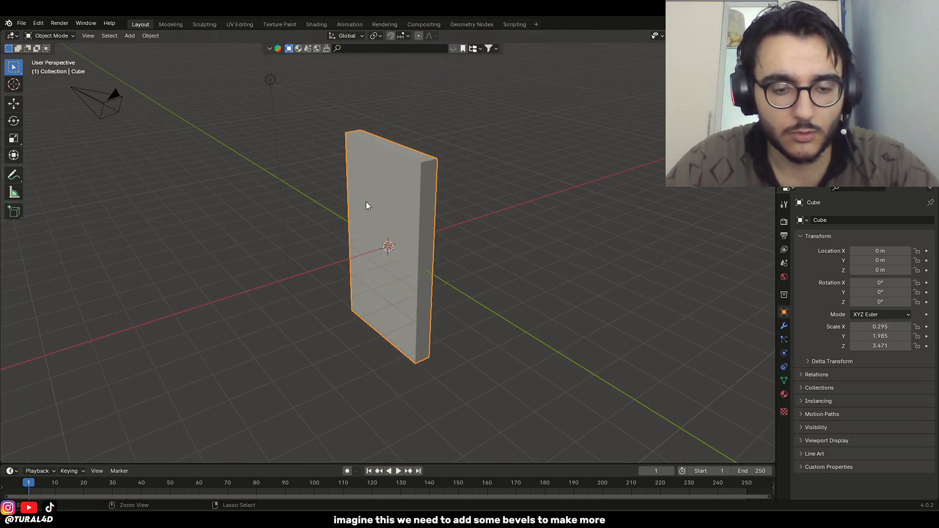
middle_drag(380, 261, 445, 191)
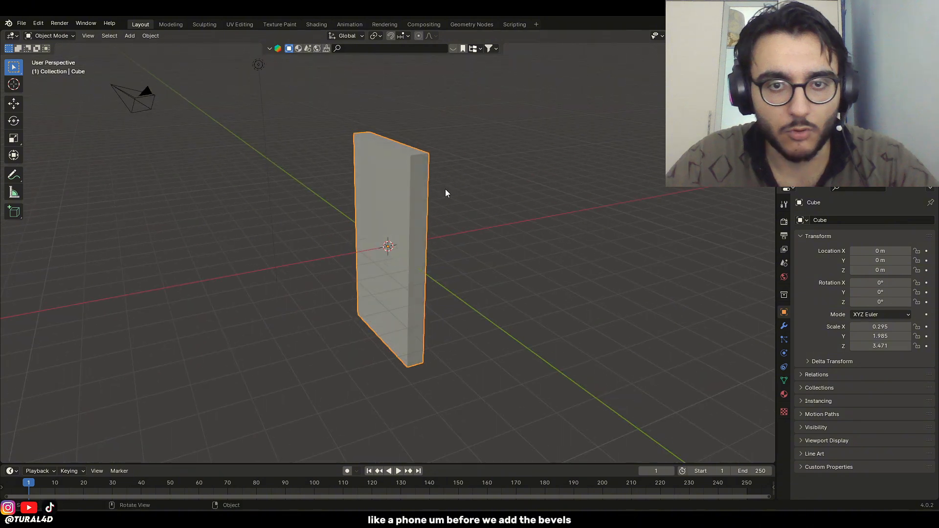
key(Tab)
key(Tab)
key(ctrl+a)
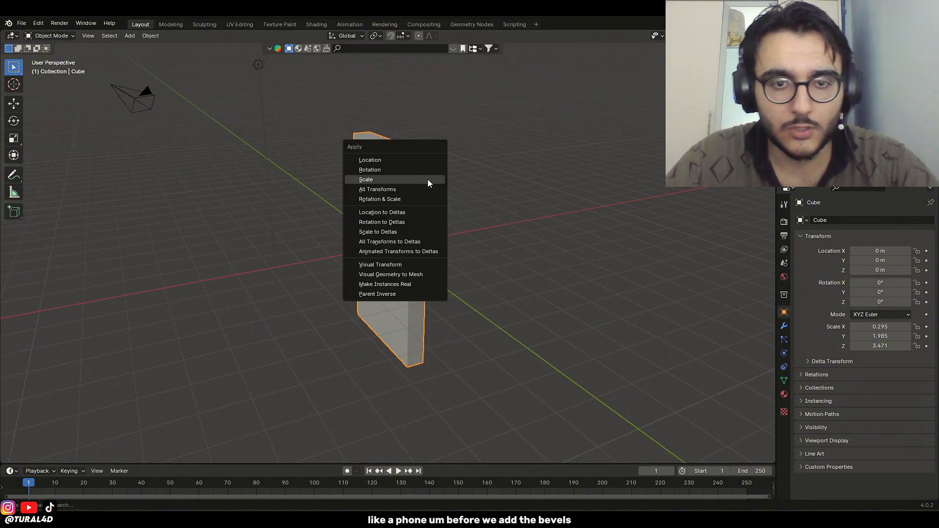
key(ctrl+a)
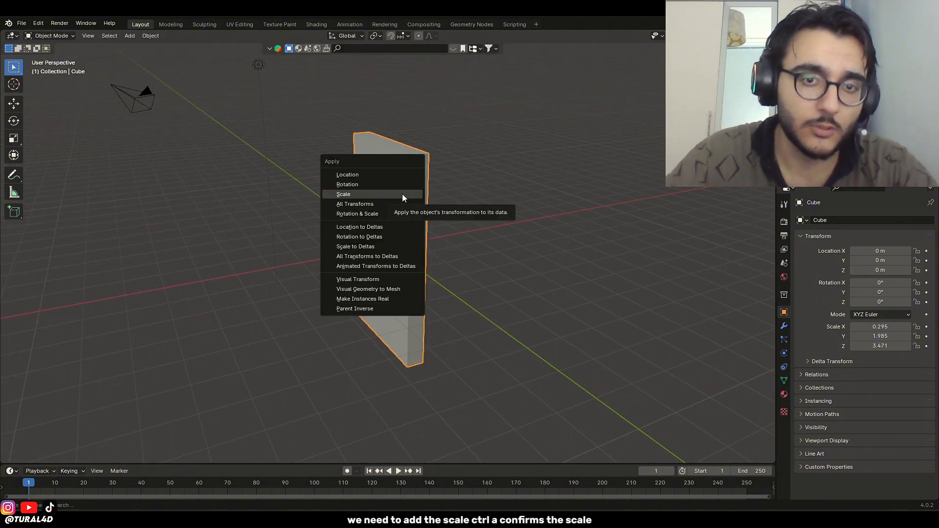
click(402, 194)
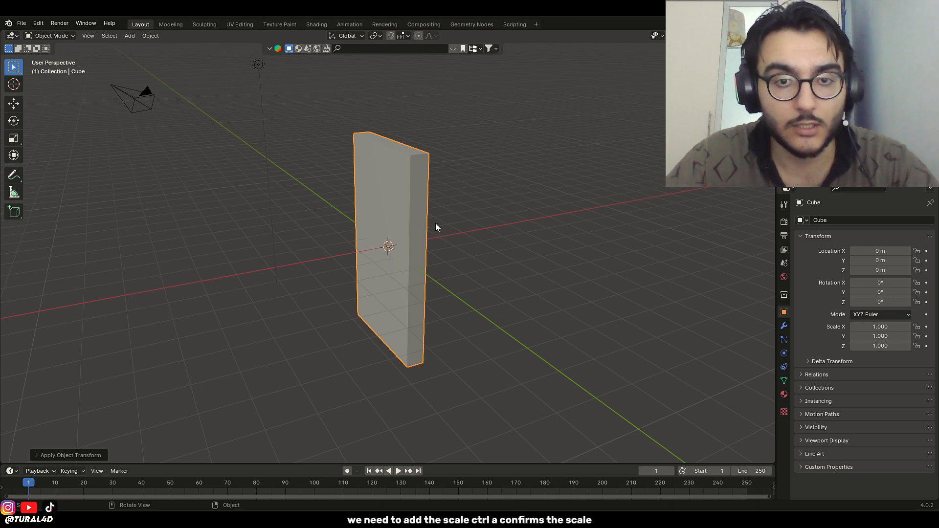
- Bevel the slab's four short corner edges with a width of about 0.321 m and 5 segments
middle_drag(436, 223, 426, 174)
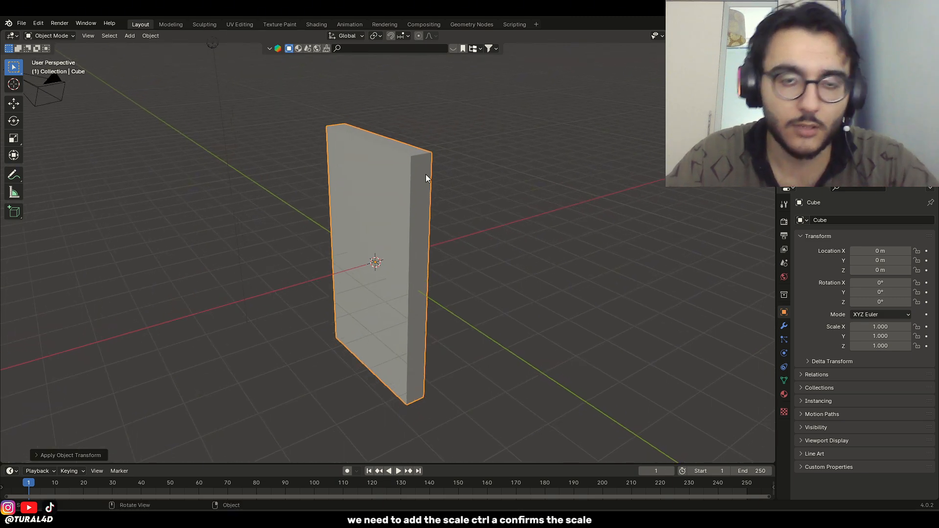
key(Tab)
key(2)
key(alt+a)
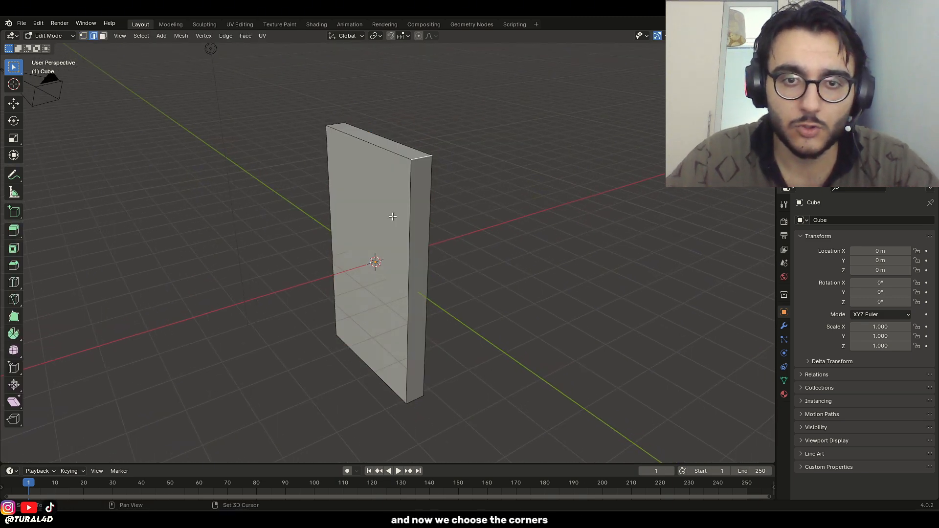
middle_drag(392, 217, 515, 212)
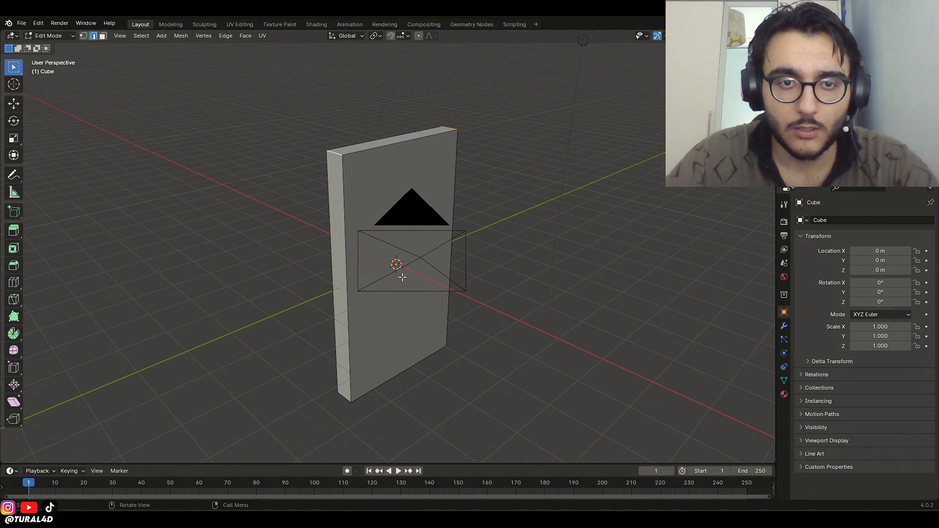
middle_drag(402, 277, 315, 248)
click(341, 279)
middle_drag(341, 278, 422, 338)
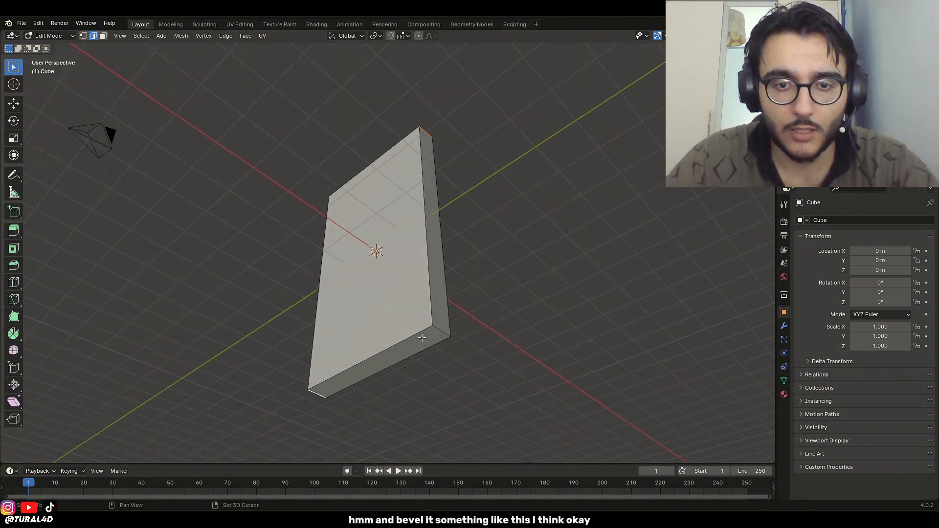
middle_drag(443, 298, 469, 335)
key(ctrl+b)
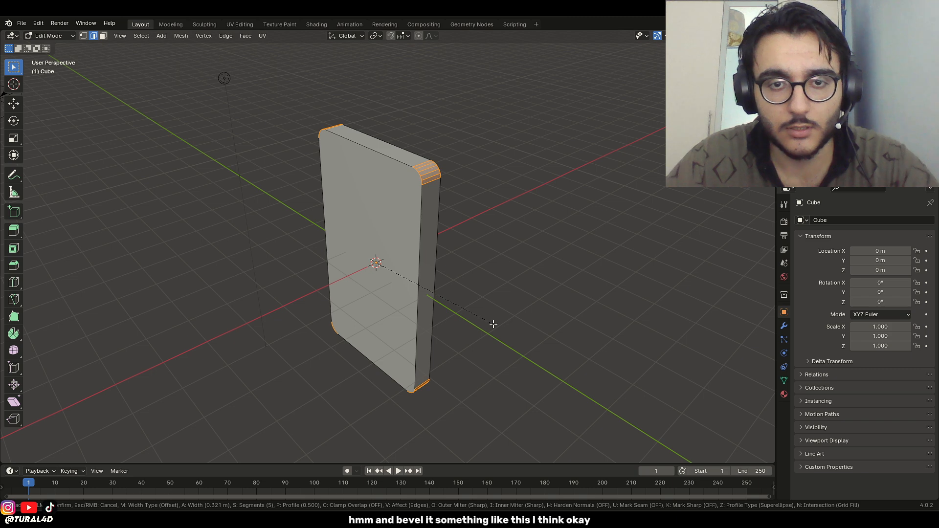
click(493, 323)
- Return to Object Mode and shade the bevelled slab smooth
key(Tab)
right_click(401, 208)
click(399, 192)
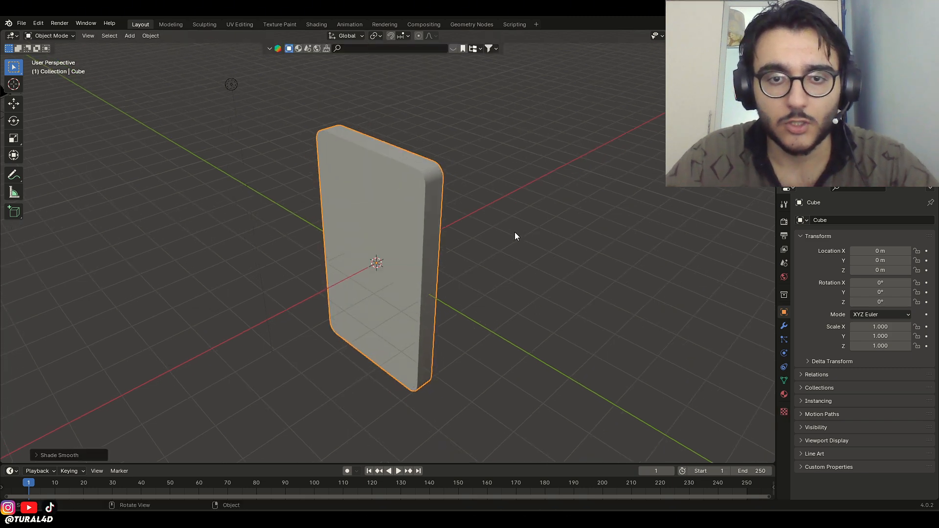
- Transform the slab to an X scale of about 0.552, a Z location of about 4.96 m and an X rotation of about 34.4°
key(KP_3)
key(r)
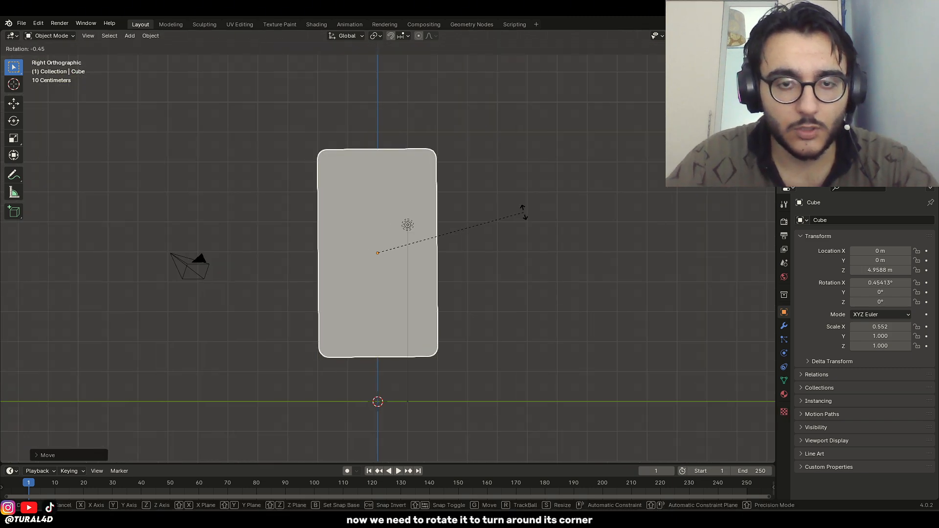
click(502, 108)
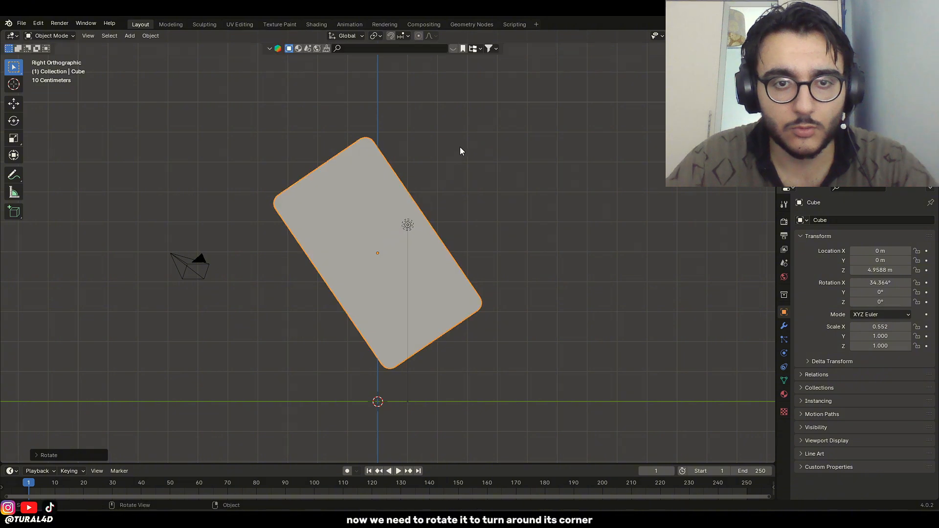
key(r)
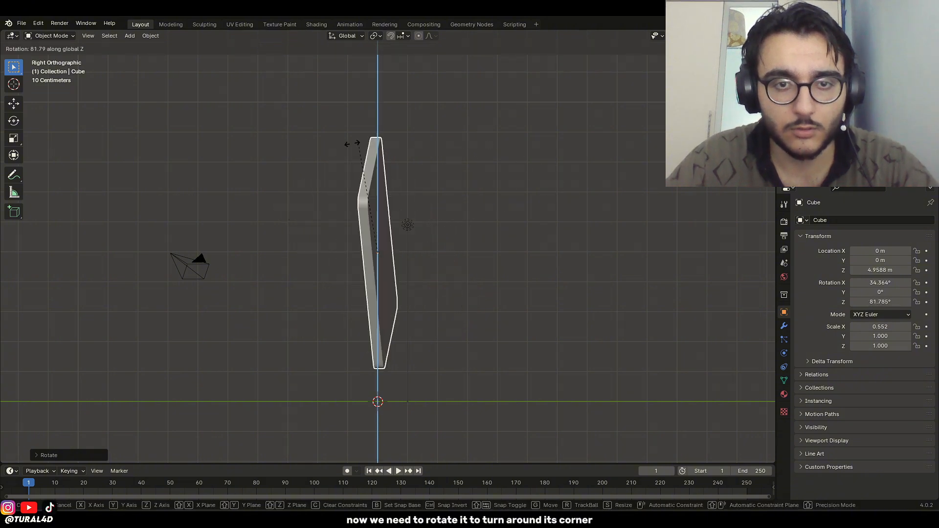
key(Escape)
key(r)
key(z)
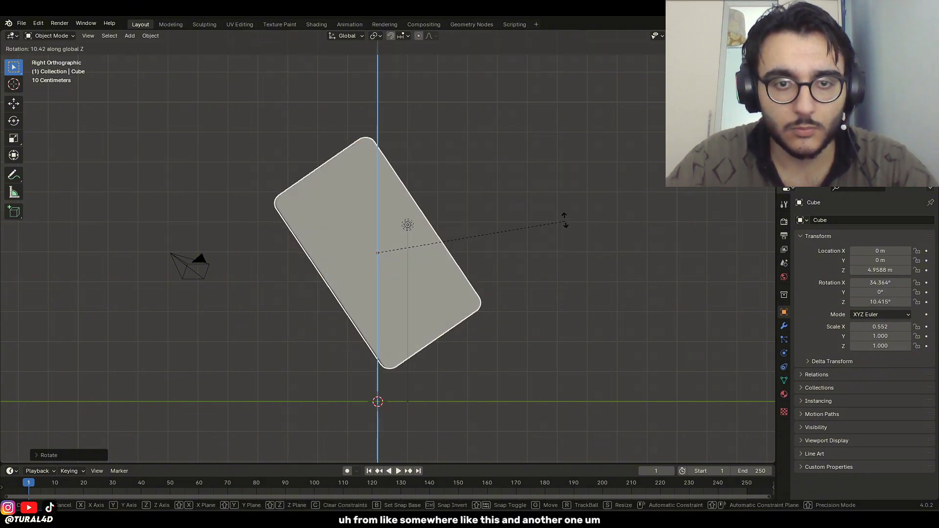
key(Escape)
- Tilt the slab to about 38.72° around X and place a duplicate above it at about Y -1.31 m, Z 12.83 m
key(r)
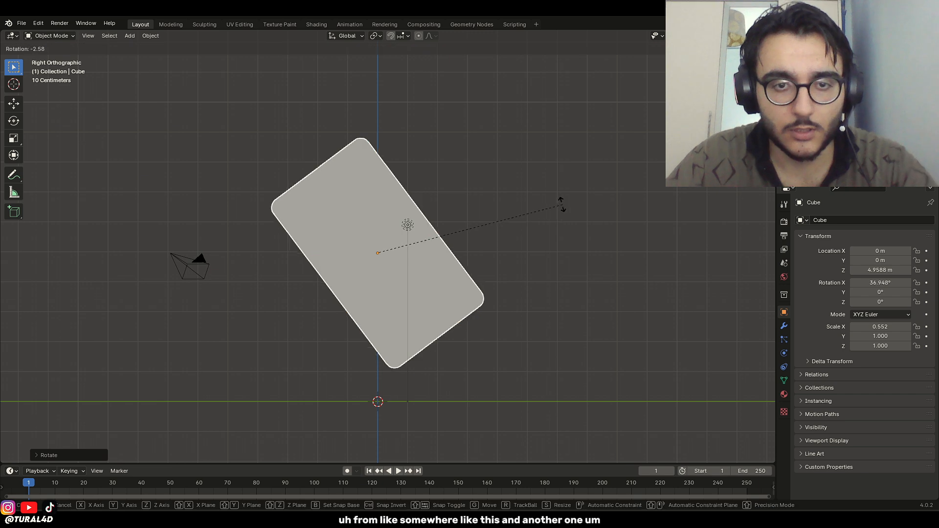
click(562, 197)
shift+middle_drag(431, 156, 460, 220)
key(shift+d)
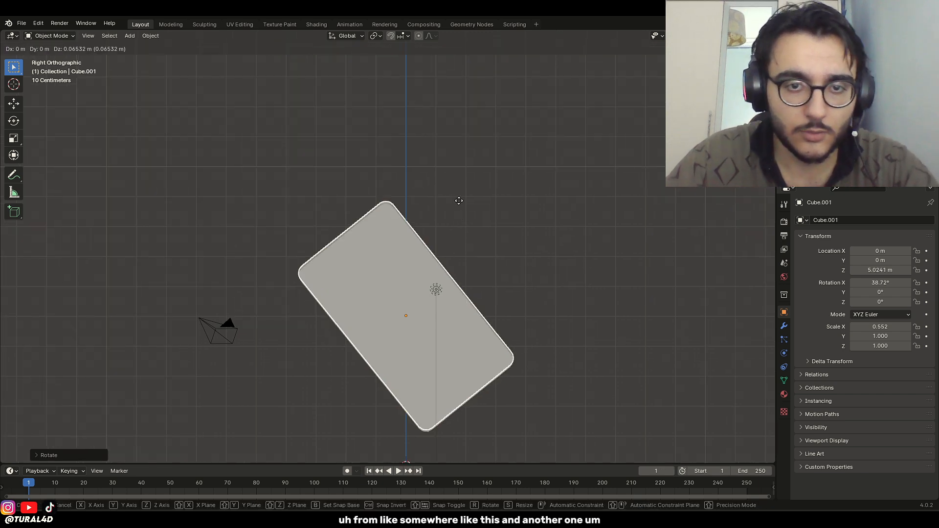
click(420, 413)
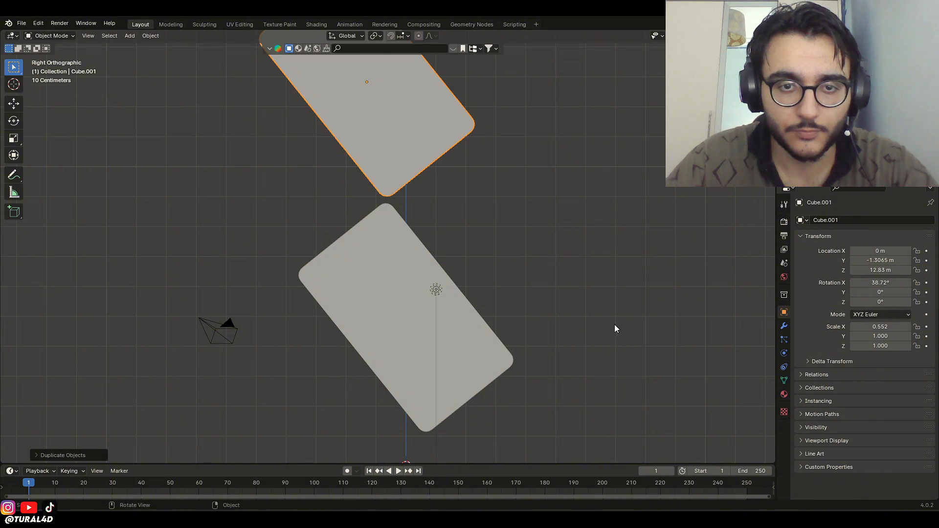
- Try rotating the upper and the lower slab around the global Z axis about their own origins
scroll(472, 310, down, 3)
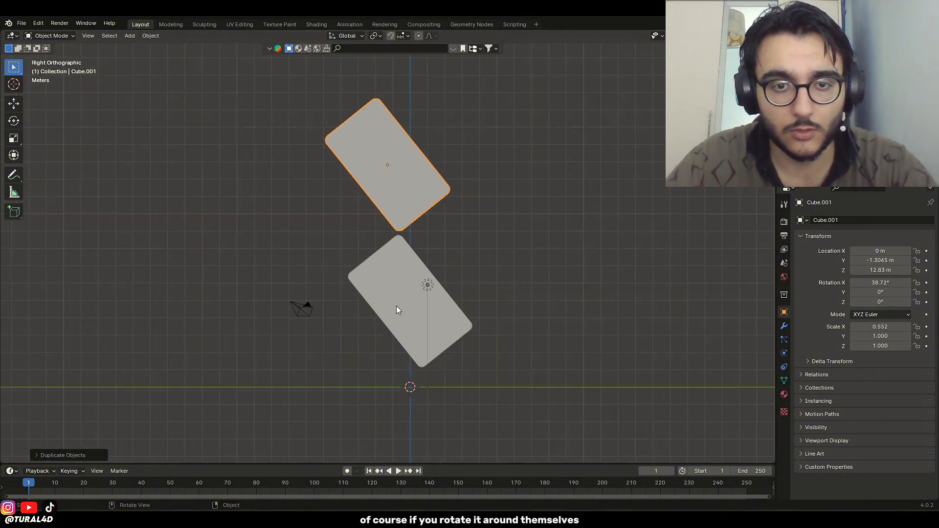
click(432, 325)
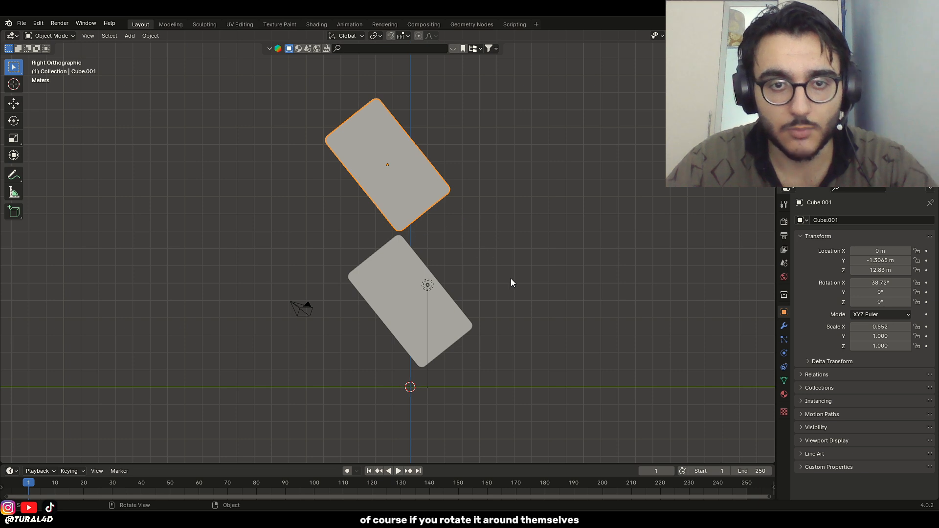
key(r)
key(z)
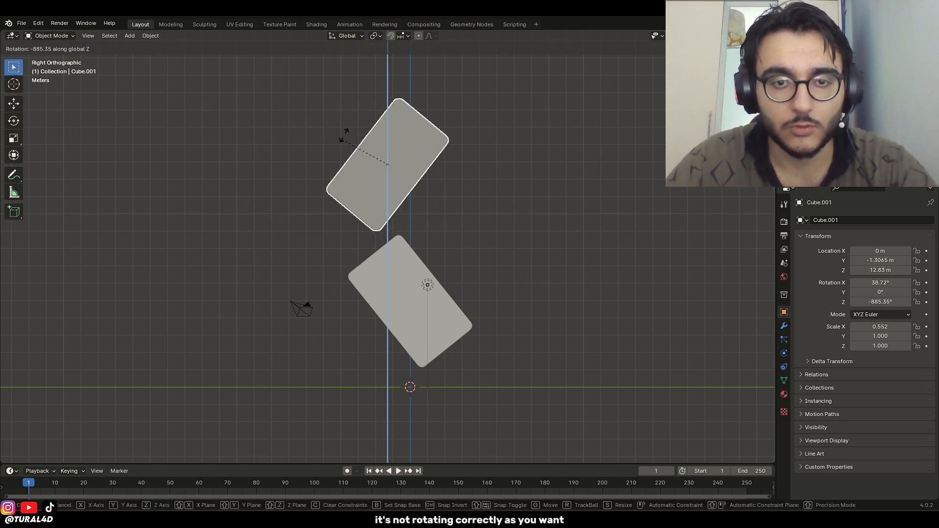
key(Escape)
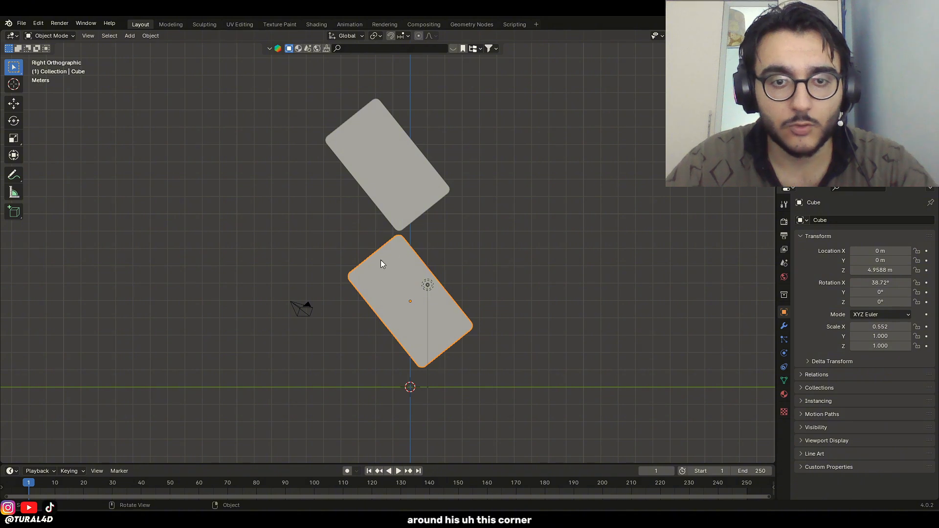
scroll(380, 259, up, 4)
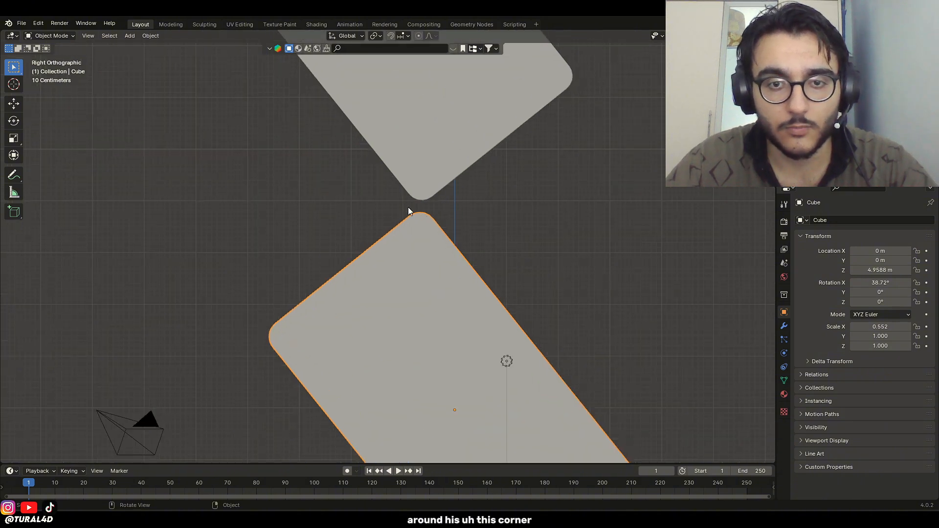
scroll(454, 251, down, 4)
key(r)
key(z)
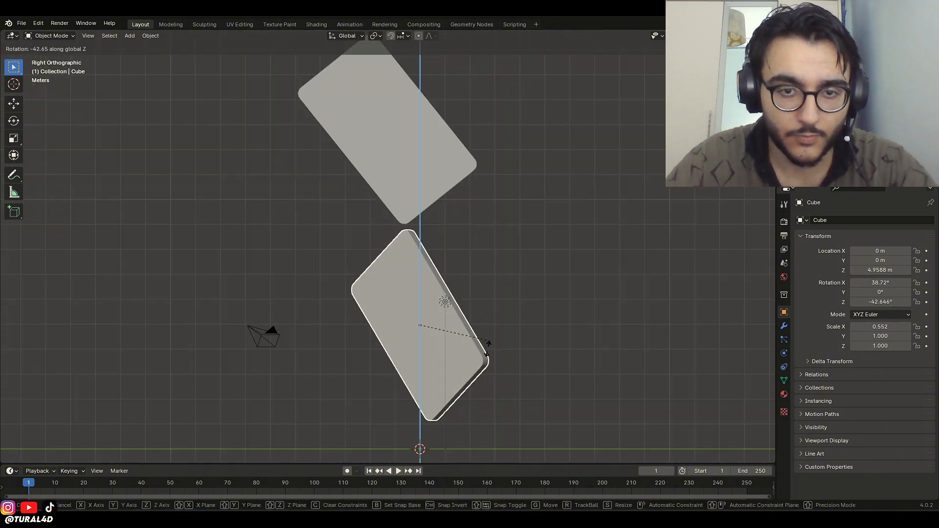
key(Escape)
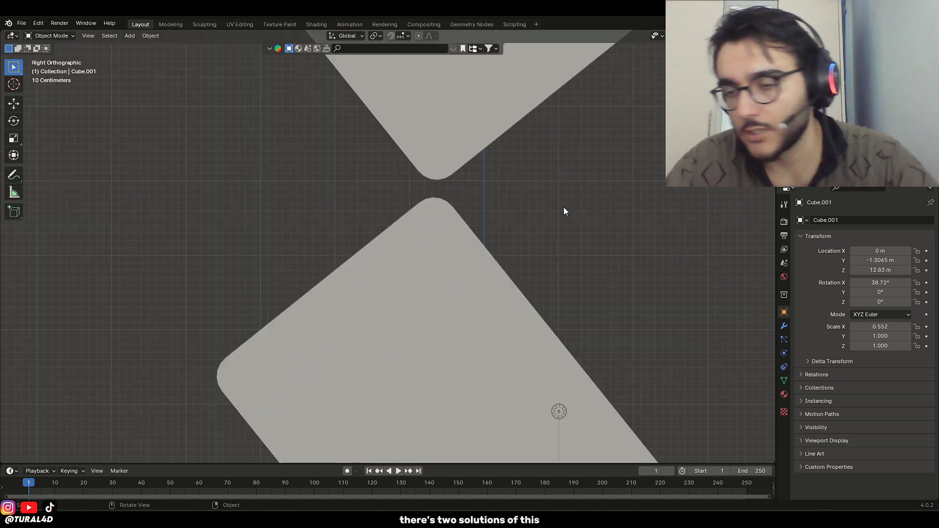
- Add a Plain Axes empty and place it between the two slabs' facing corners at about Y -0.65 m, Z 8.82 m
scroll(397, 251, down, 4)
click(398, 251)
click(447, 236)
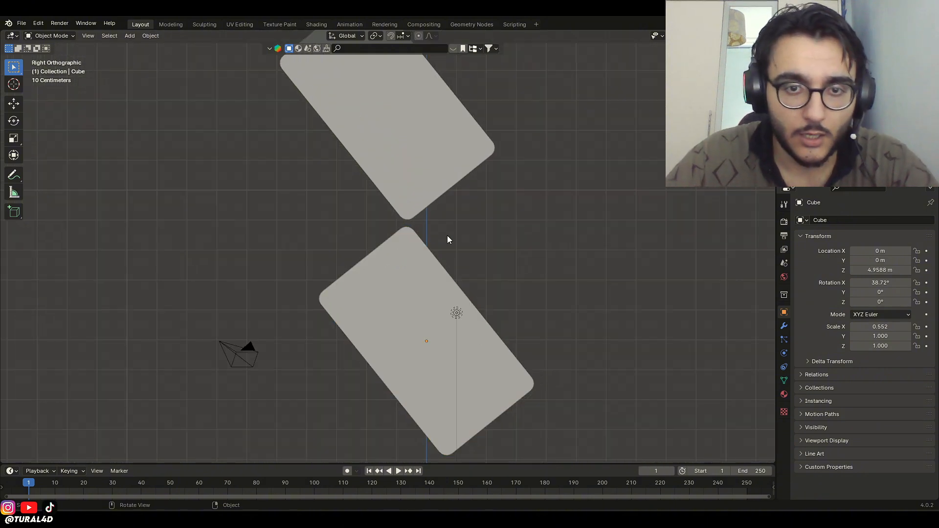
key(shift+a)
mouse_move(454, 236)
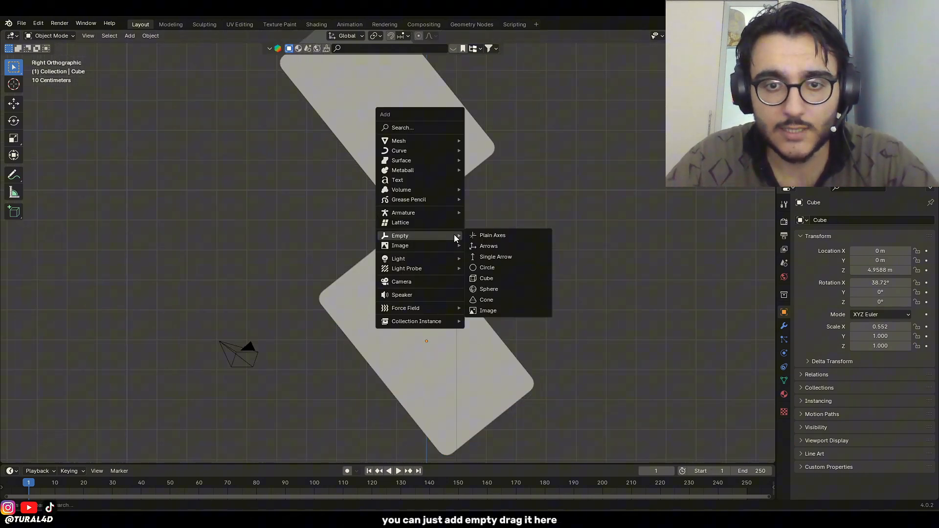
click(482, 238)
shift+middle_drag(446, 388, 441, 357)
key(g)
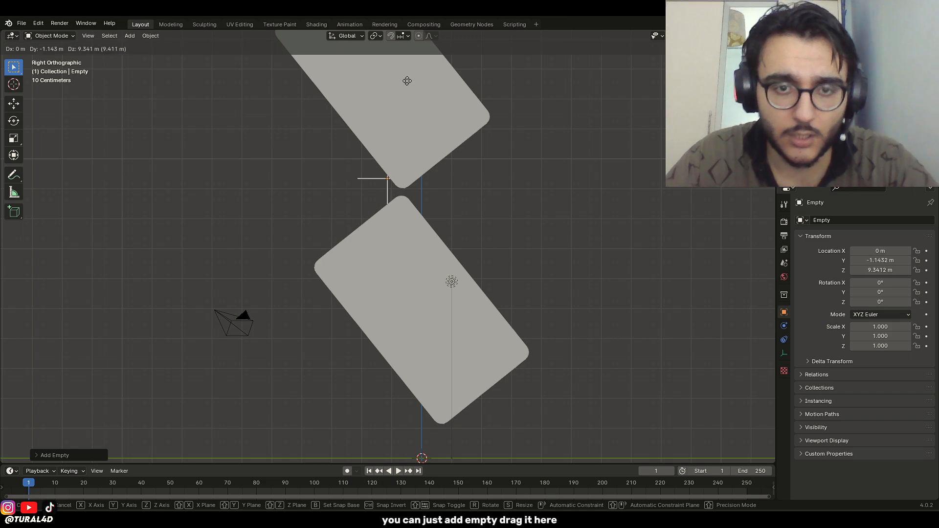
click(419, 120)
- Scale the empty down to about 0.332
key(KP_Decimal)
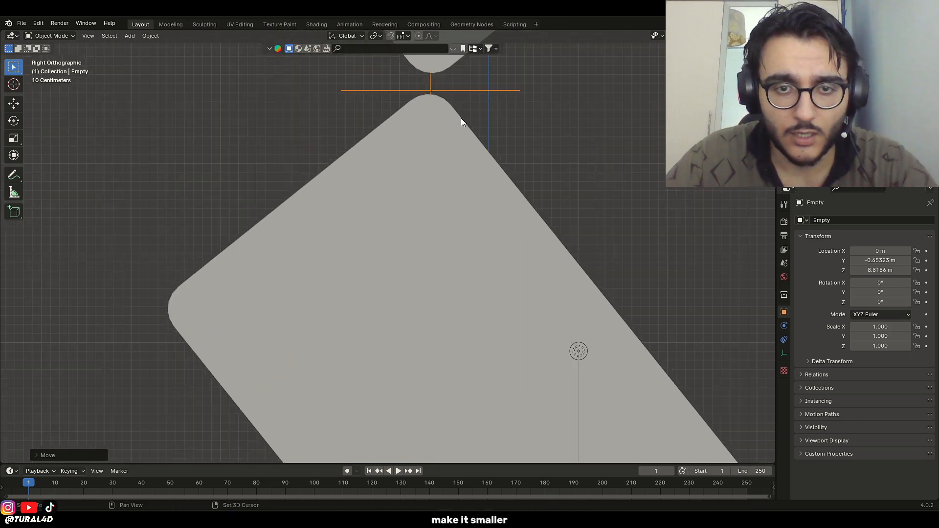
key(s)
click(434, 233)
scroll(430, 286, up, 4)
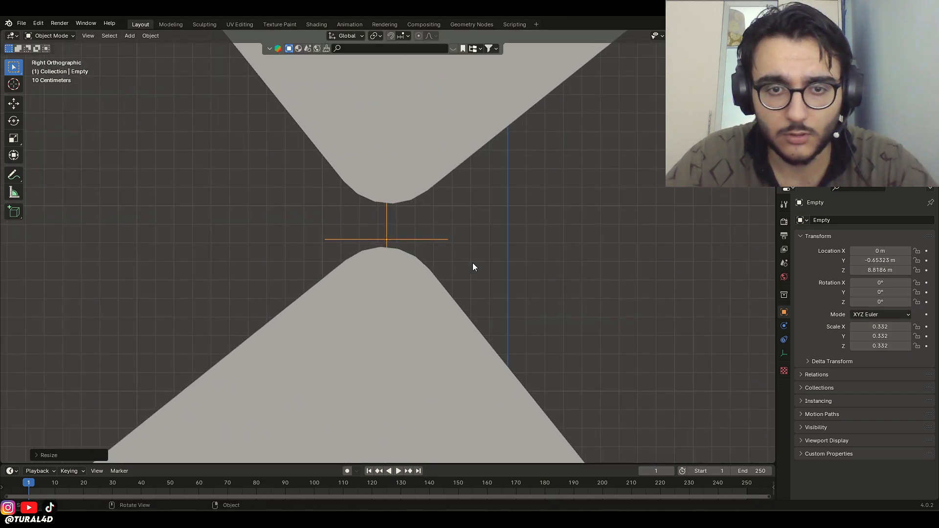
- Move the empty onto the lower slab's top corner at about Z 8.78 m and tilt it to about -4° around X
key(g)
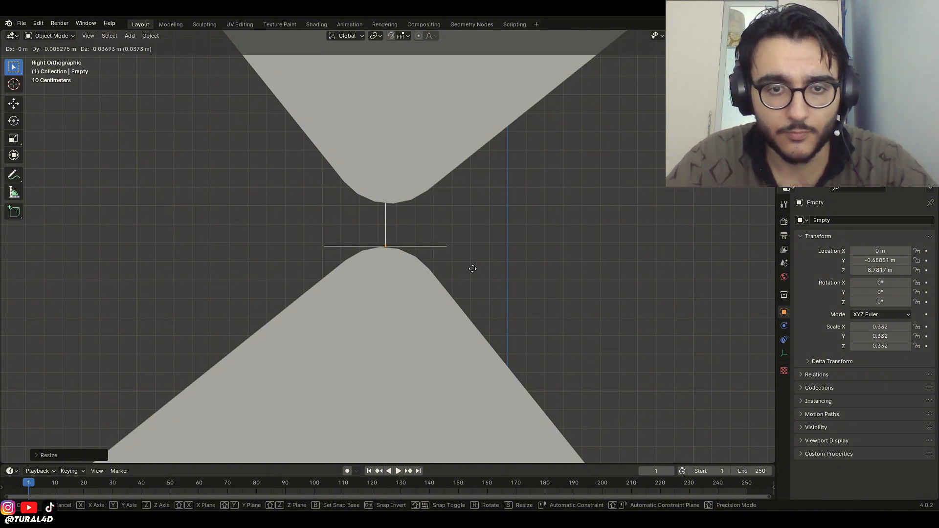
click(472, 269)
key(r)
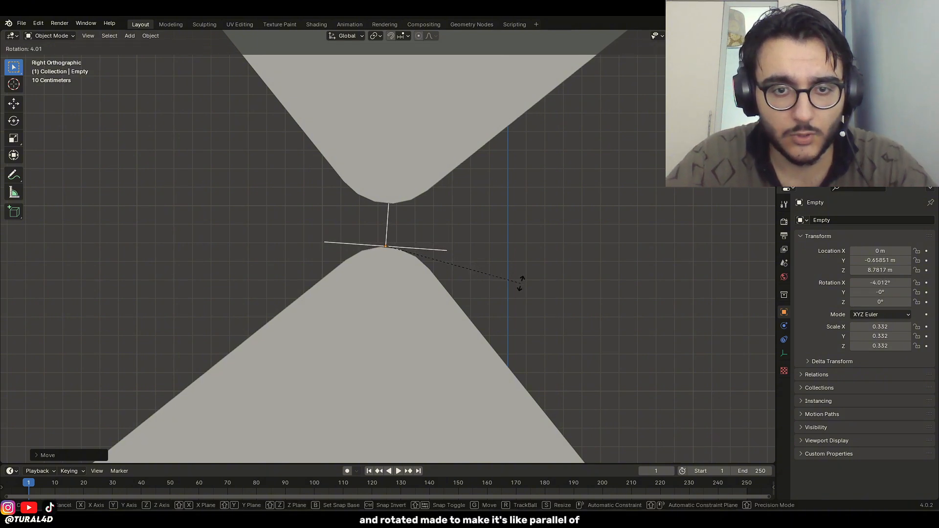
click(521, 283)
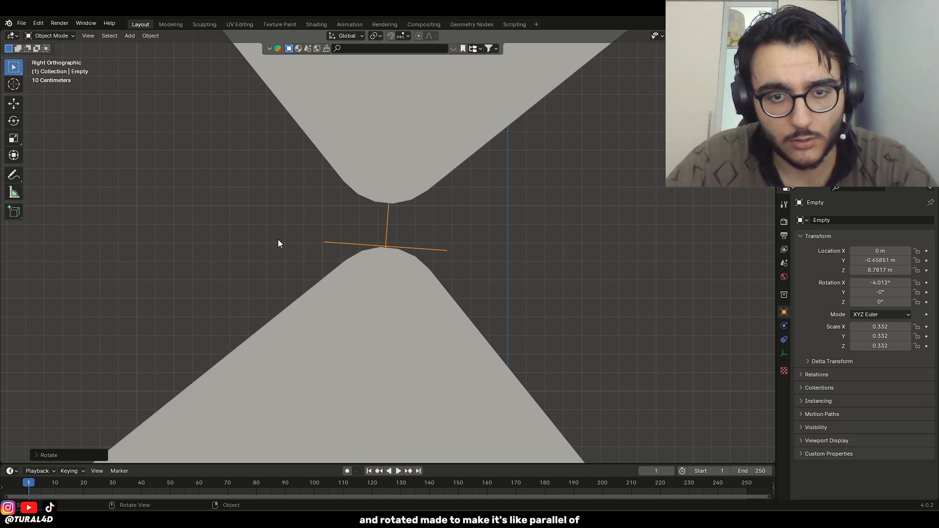
- Align the empty flush with the lower slab's corner facet at about Y -0.64 m, Z 8.77 m and -6.08° around X
click(366, 299)
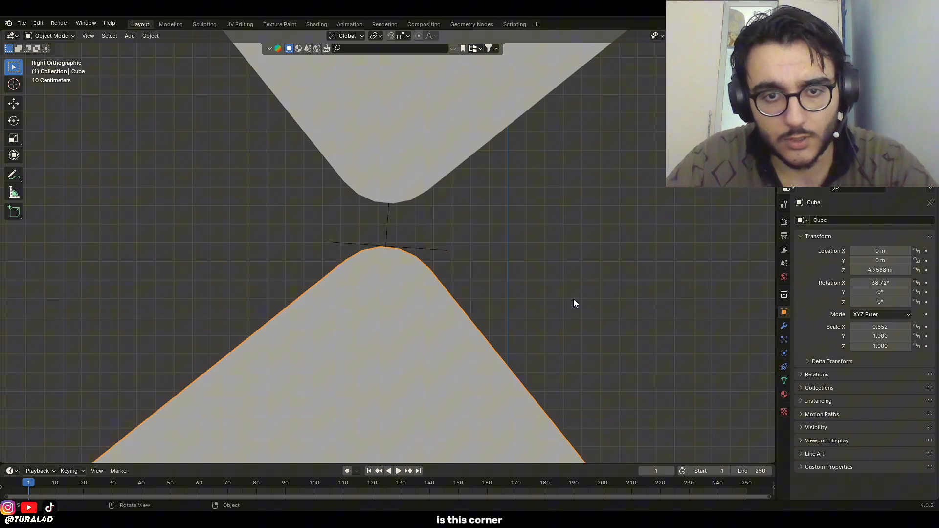
click(423, 251)
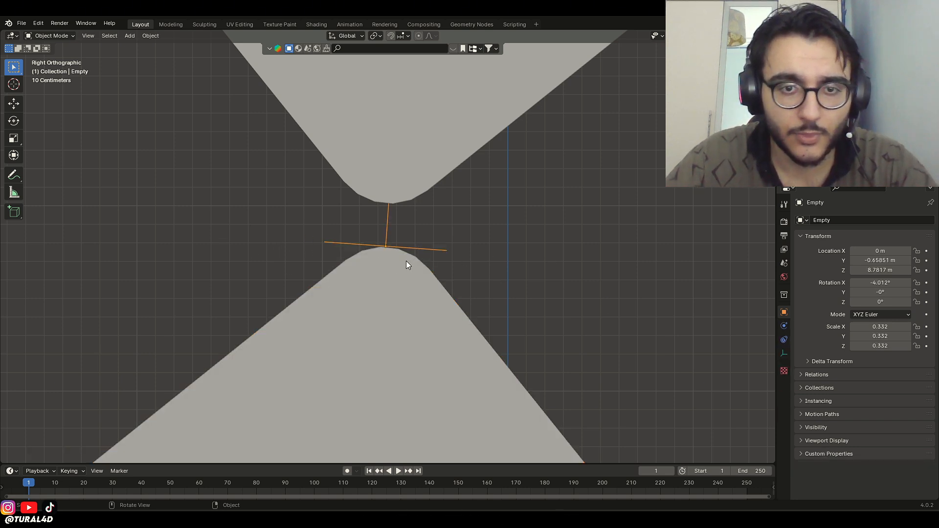
key(g)
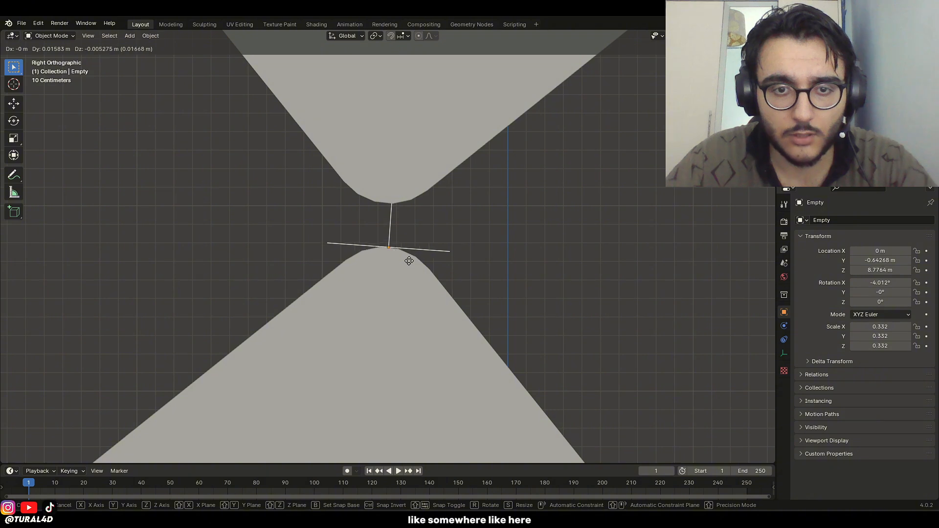
click(409, 260)
scroll(408, 260, up, 6)
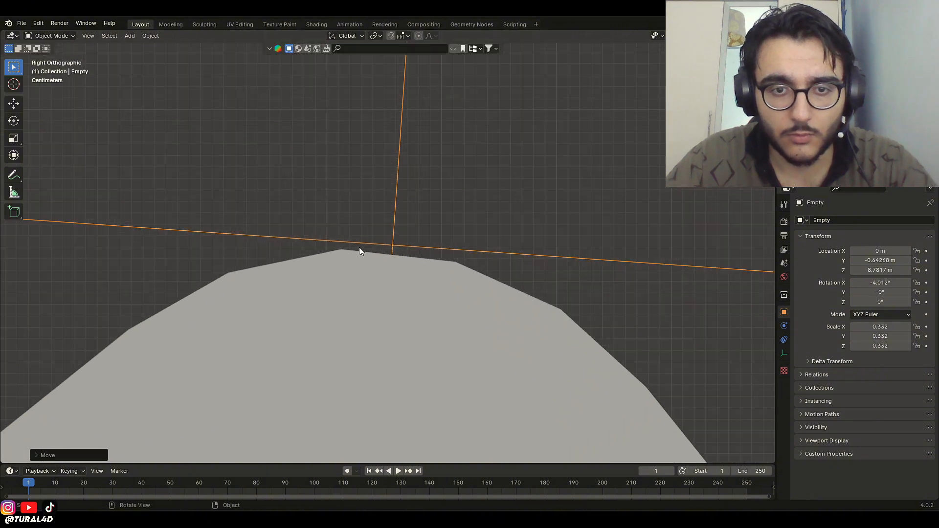
key(r)
click(542, 281)
key(g)
key(z)
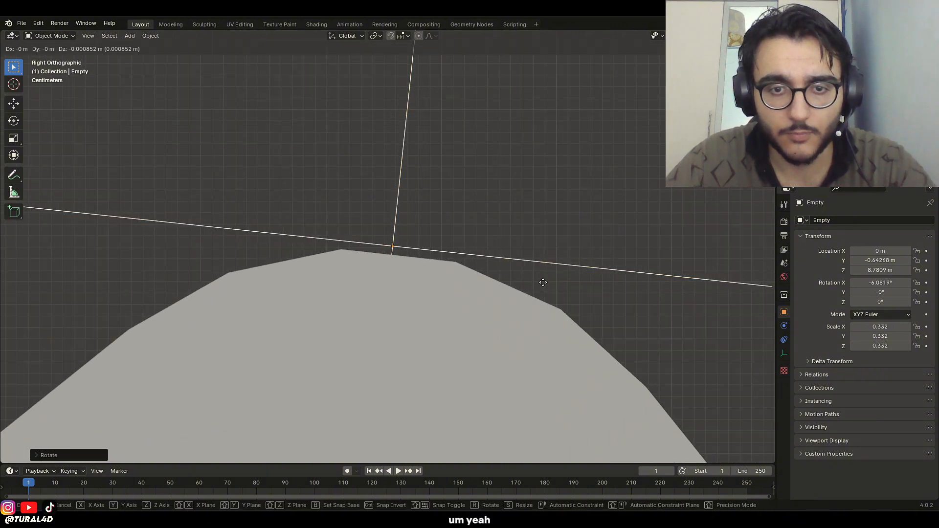
click(542, 290)
- Duplicate the empty and place the copy on the upper slab's bottom corner at about Y -0.67 m, Z 9.01 m
scroll(418, 267, down, 5)
shift+middle_drag(418, 265, 417, 325)
scroll(442, 283, up, 4)
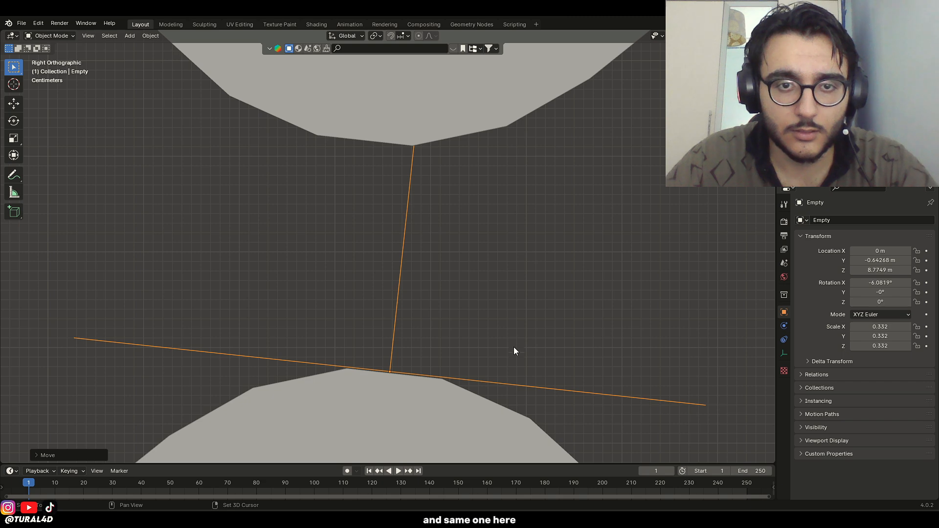
key(shift+d)
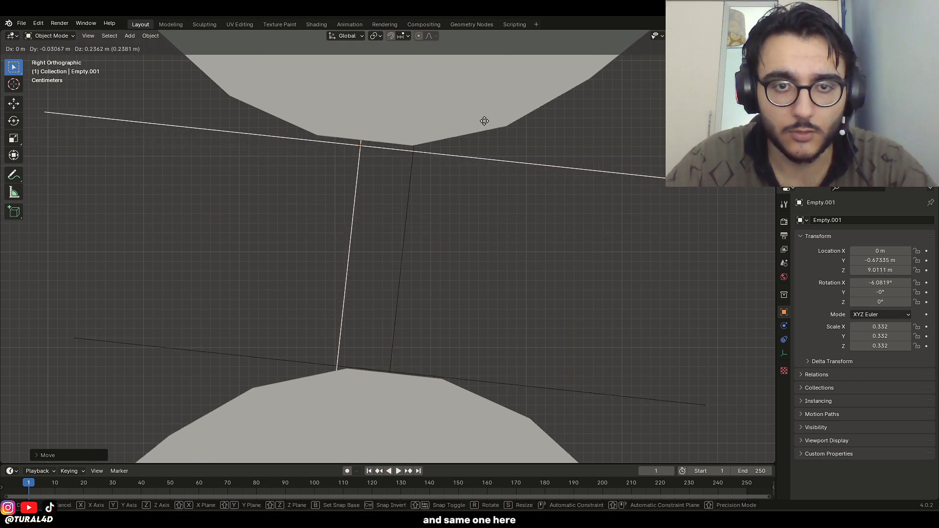
click(489, 118)
- Parent the lower slab to the empty at its corner with Object (Keep Transform)
scroll(490, 179, down, 13)
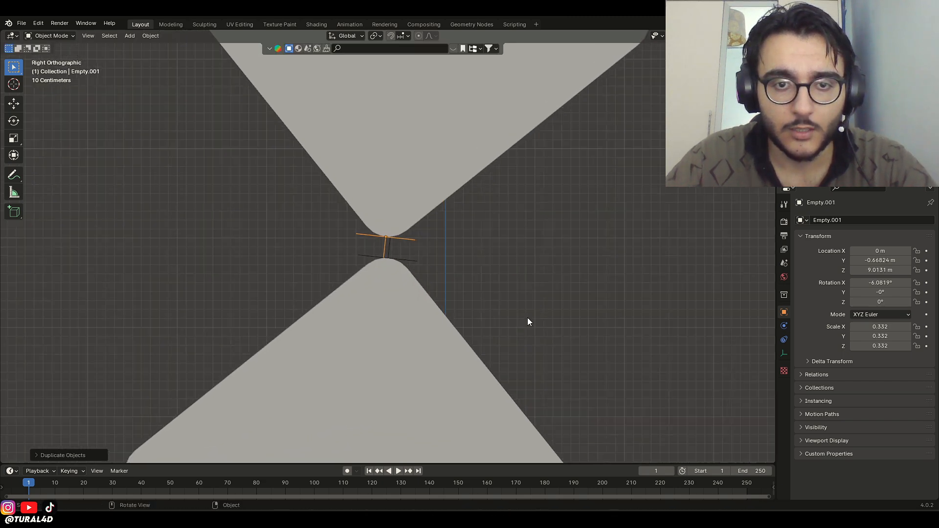
scroll(515, 322, down, 3)
middle_drag(527, 318, 413, 280)
click(483, 231)
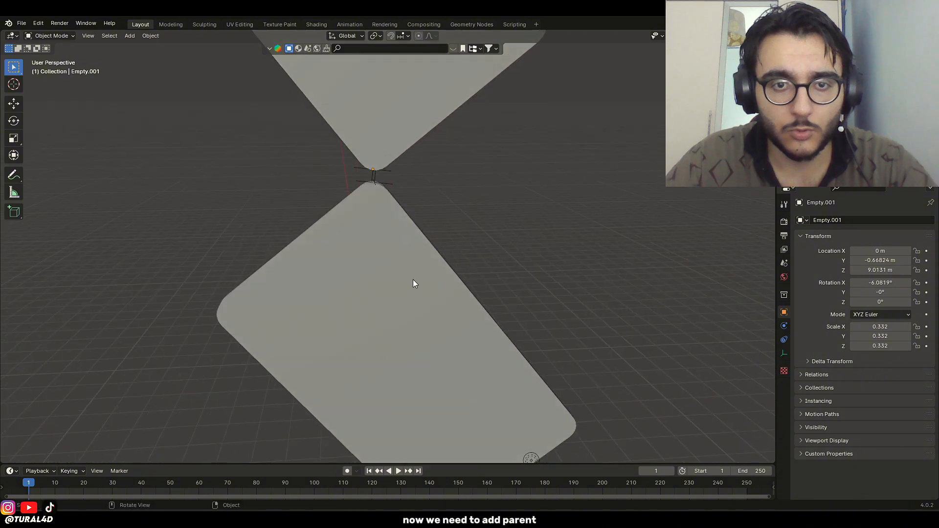
click(413, 280)
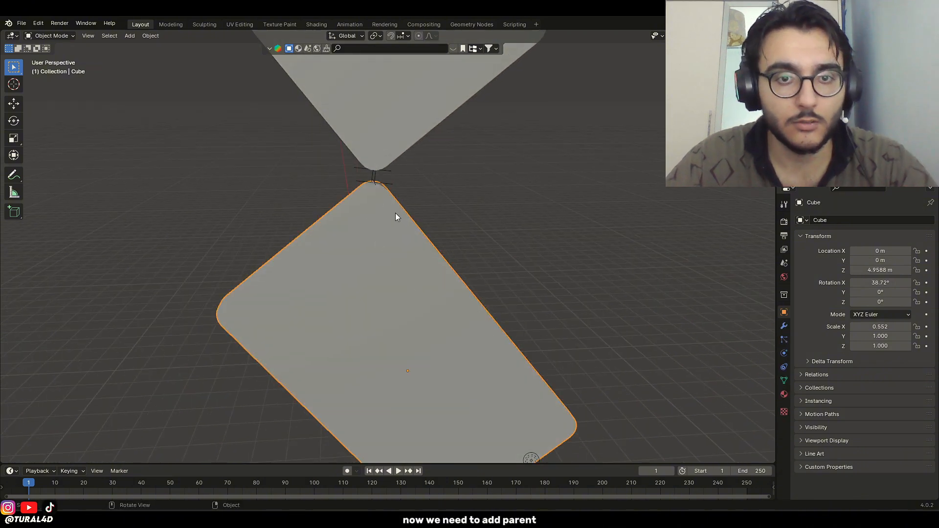
shift+click(387, 185)
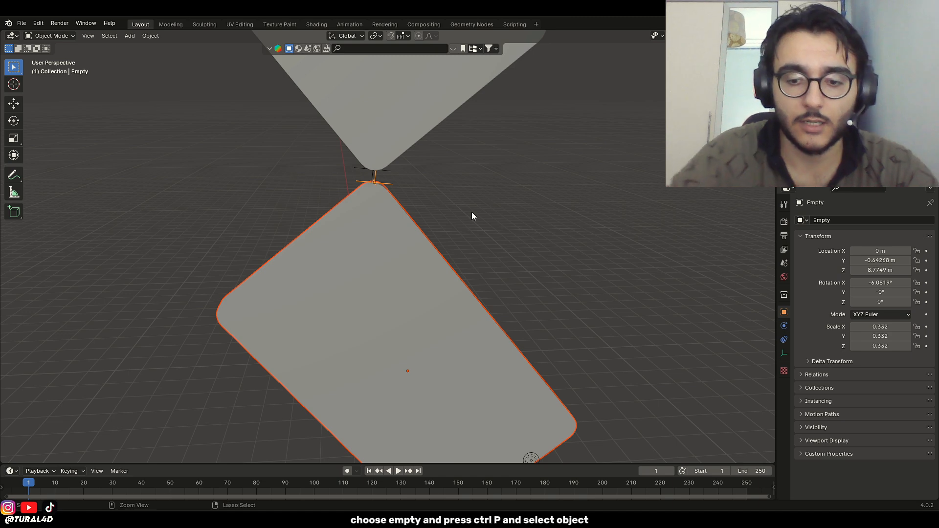
key(ctrl+p)
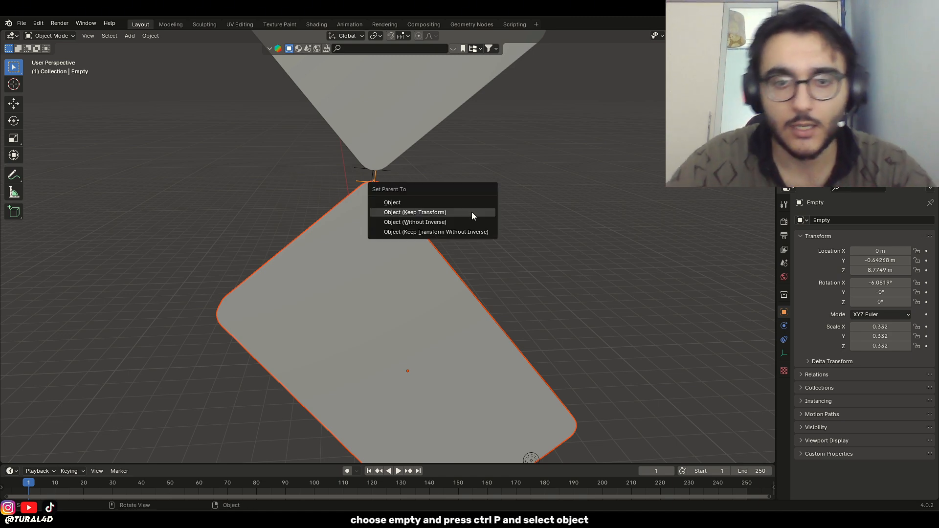
click(471, 212)
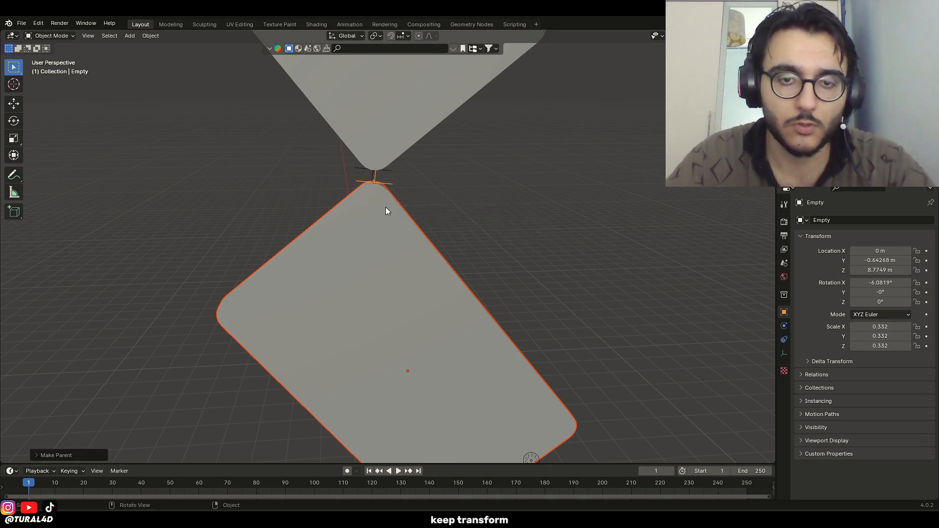
- Parent the upper slab to the duplicated empty at its corner with Object (Keep Transform)
scroll(426, 184, up, 3)
middle_drag(381, 90, 385, 142)
click(390, 176)
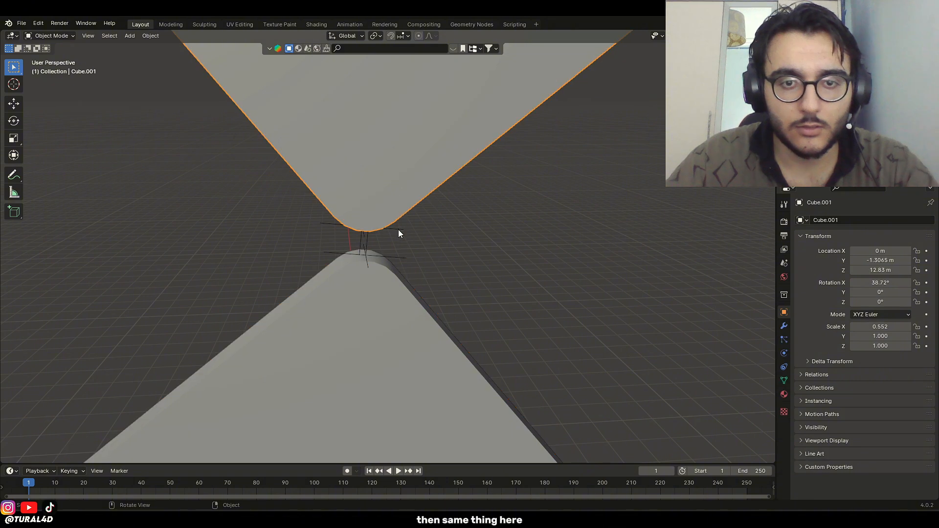
shift+click(397, 228)
key(ctrl+p)
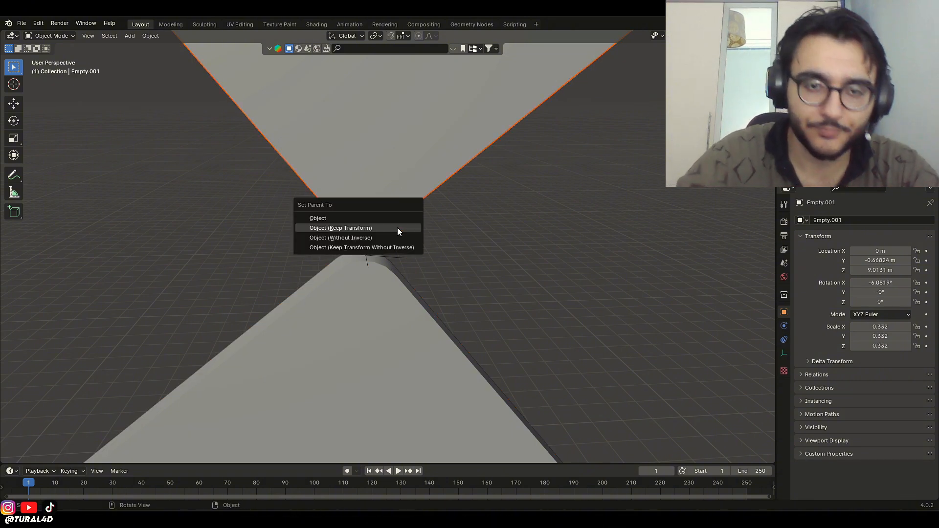
click(400, 229)
- Try moving the lower empty to test whether the lower slab follows it
click(396, 261)
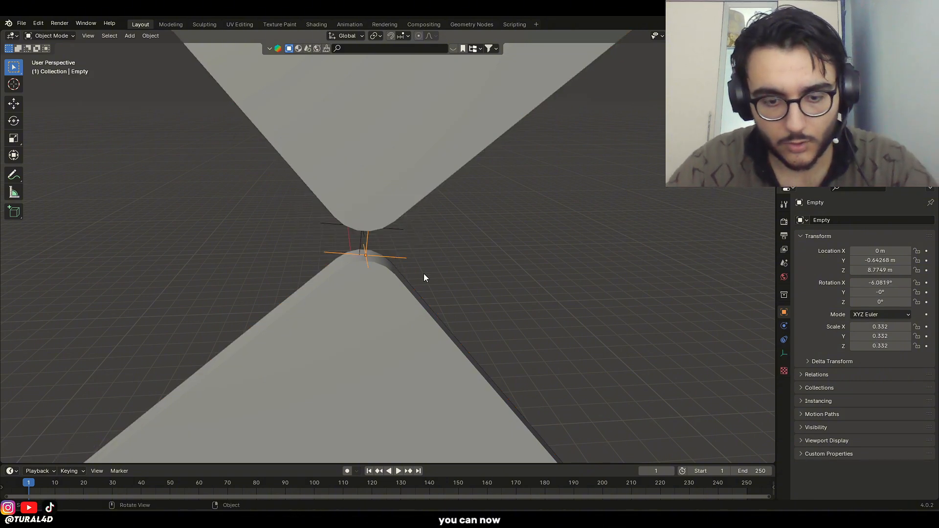
key(g)
right_click(438, 319)
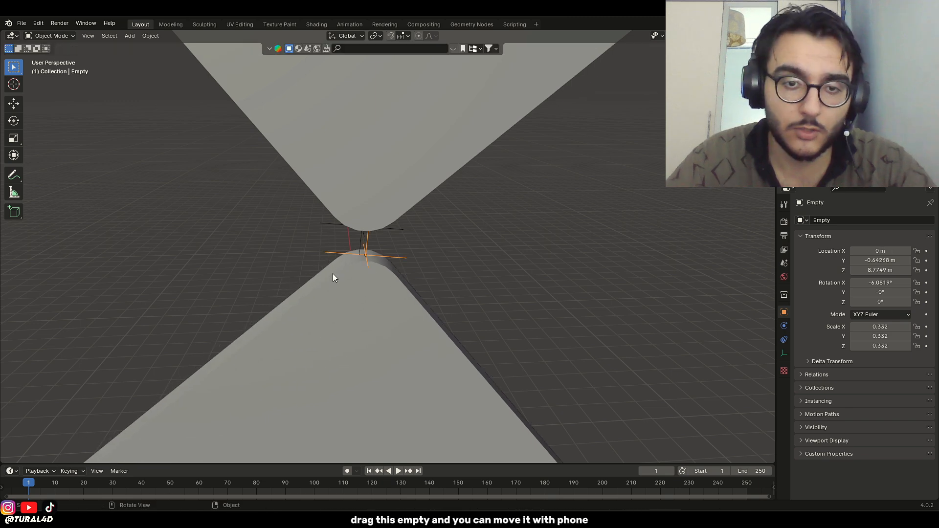
click(356, 308)
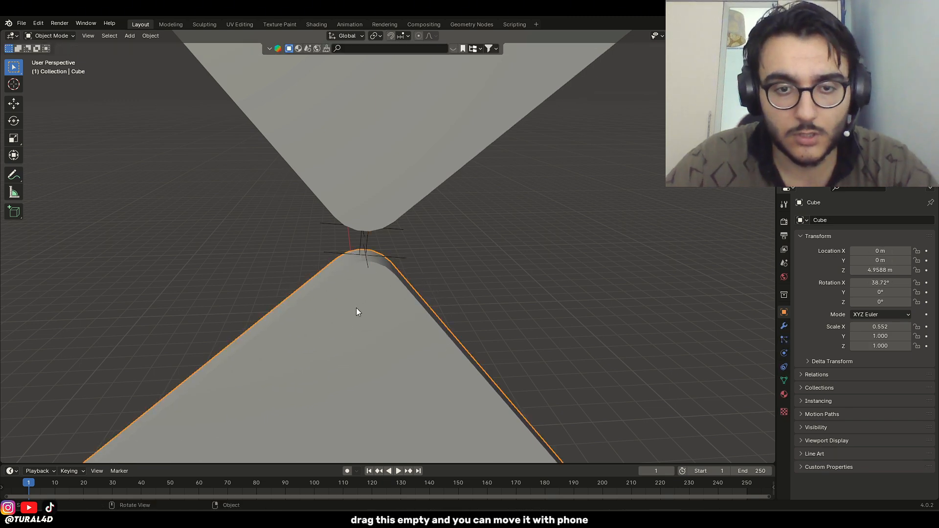
click(524, 298)
- In the right orthographic view, move the lower empty with its slab closer to the upper corner, to about Y -0.69 m, Z 8.84 m
key(KP_3)
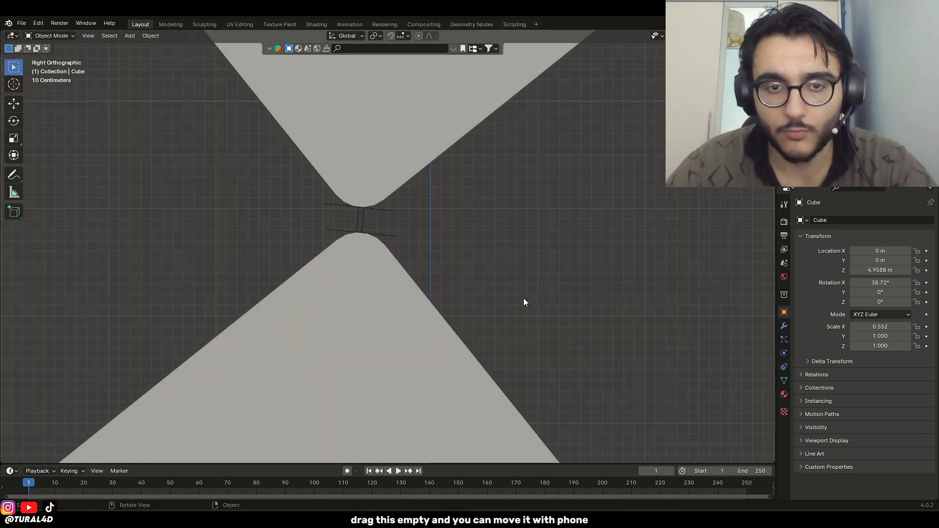
scroll(524, 298, up, 8)
shift+middle_drag(368, 222, 416, 301)
click(430, 274)
key(g)
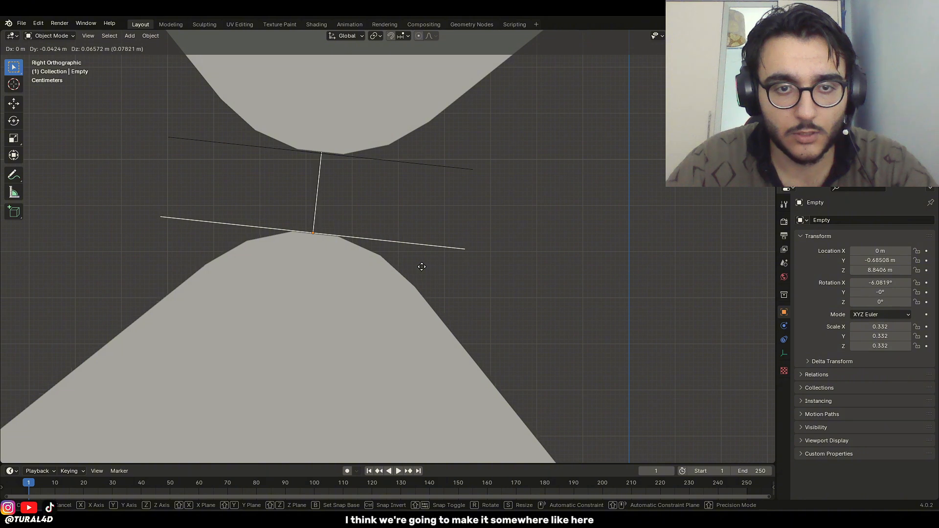
click(422, 266)
- Enlarge the timeline area and set the scene's end frame to 91
scroll(428, 265, down, 5)
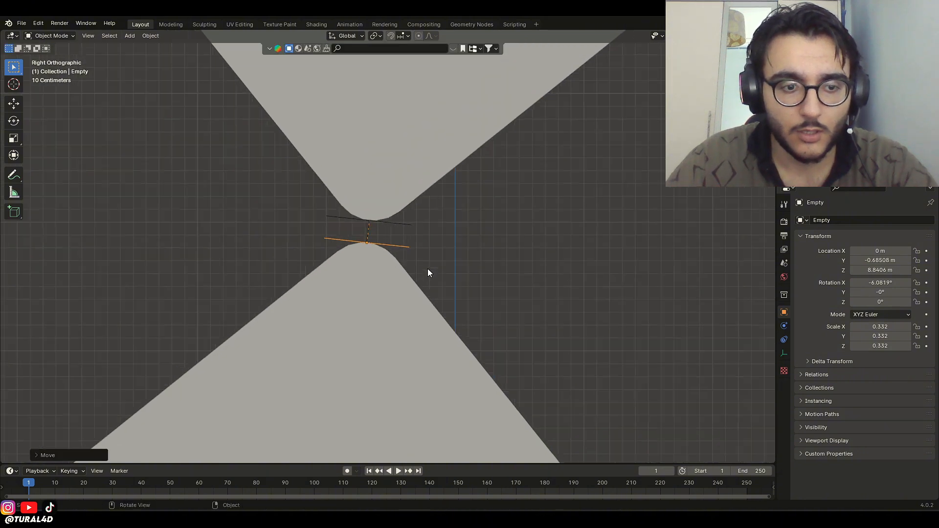
shift+middle_drag(447, 327, 455, 268)
drag(478, 463, 475, 362)
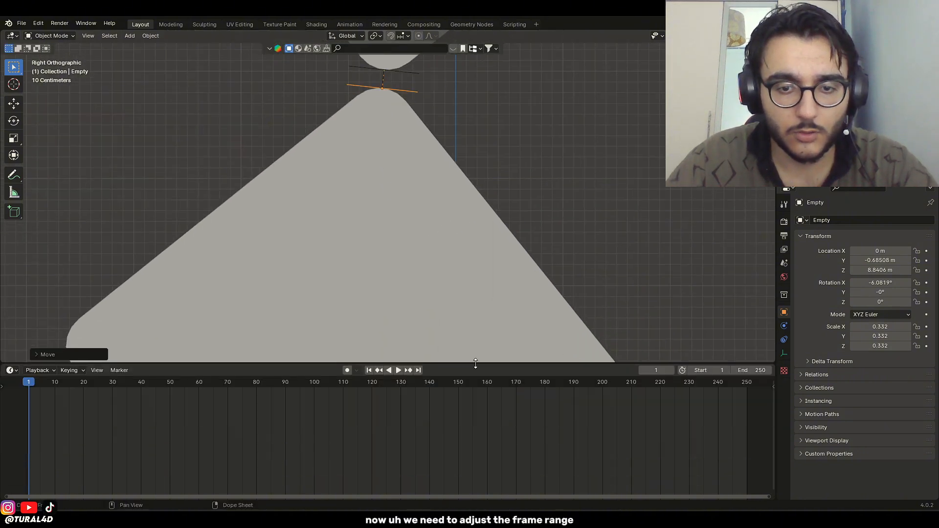
click(784, 234)
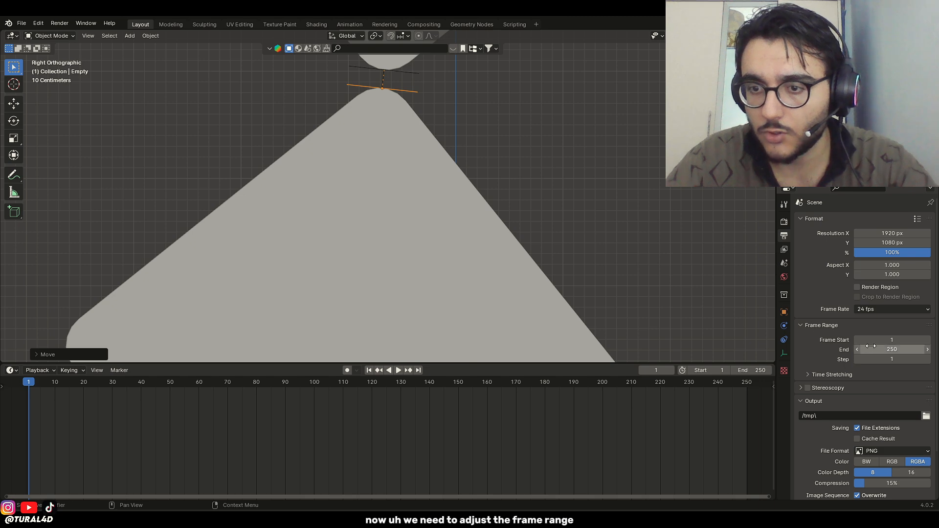
text(91)
key(Return)
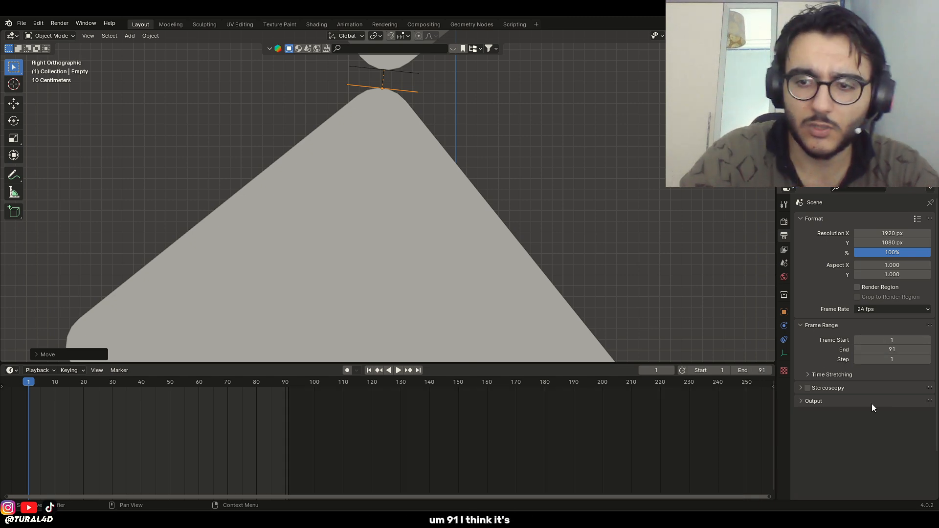
click(872, 402)
- Select the lower empty and insert a rotation keyframe for it at frame 1
scroll(375, 201, down, 3)
middle_drag(374, 201, 389, 144)
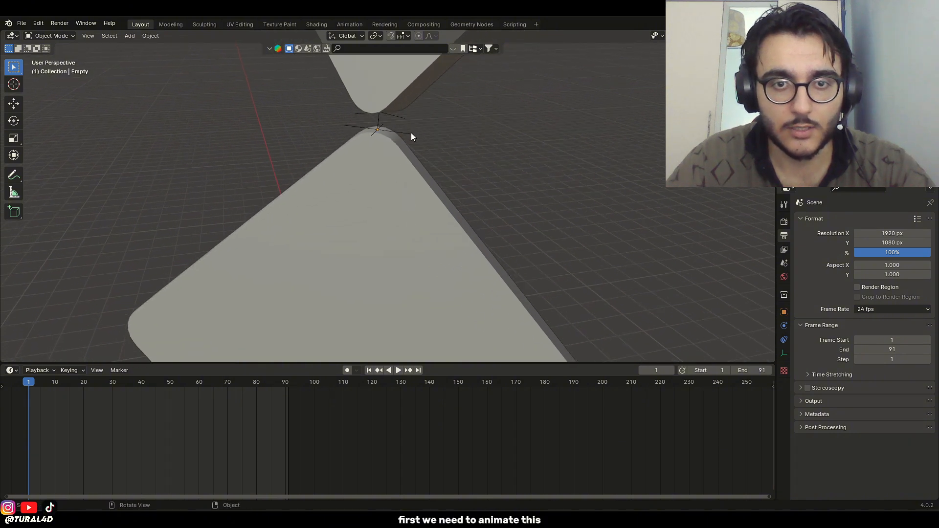
scroll(339, 171, down, 3)
middle_drag(339, 171, 327, 224)
mouse_move(407, 143)
middle_down()
mouse_move(457, 268)
mouse_move(365, 207)
mouse_move(413, 142)
middle_up()
click(372, 130)
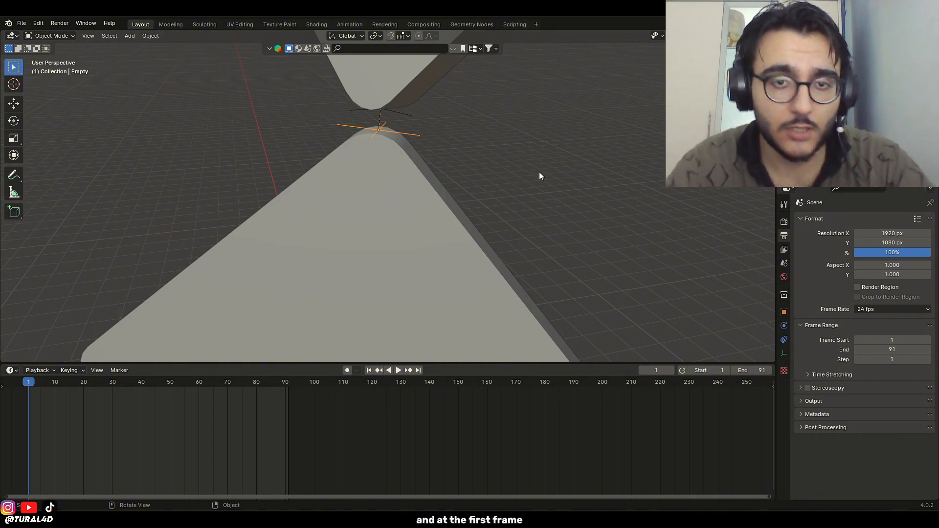
key(i)
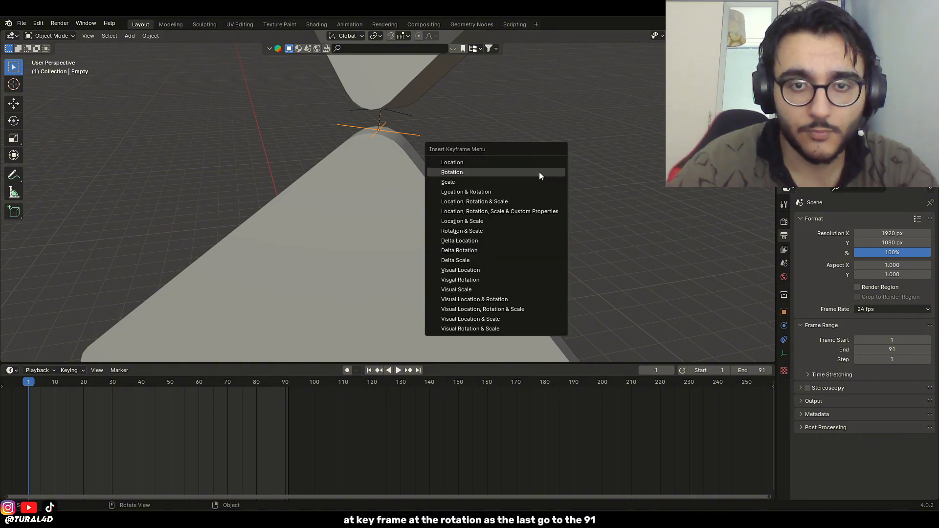
click(539, 172)
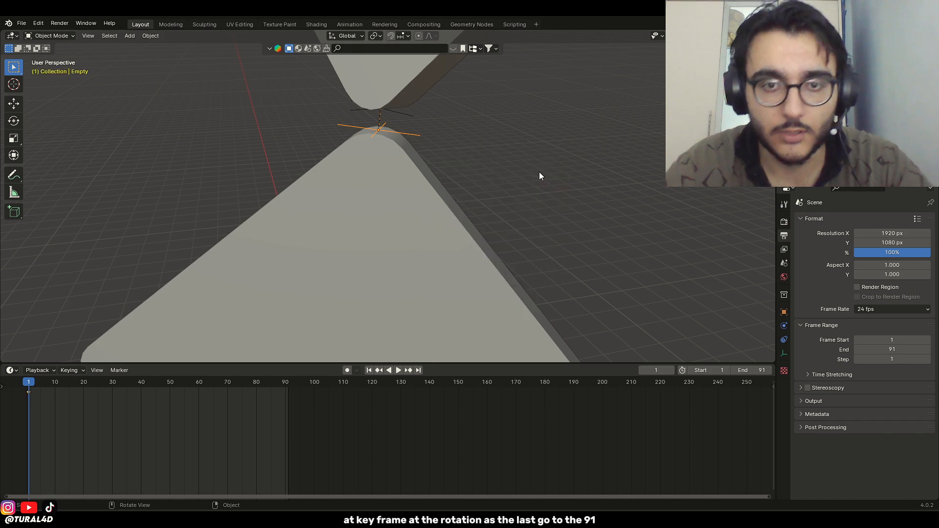
- At frame 91, rotate the lower empty 180° around its local Z axis and insert a rotation keyframe
click(288, 385)
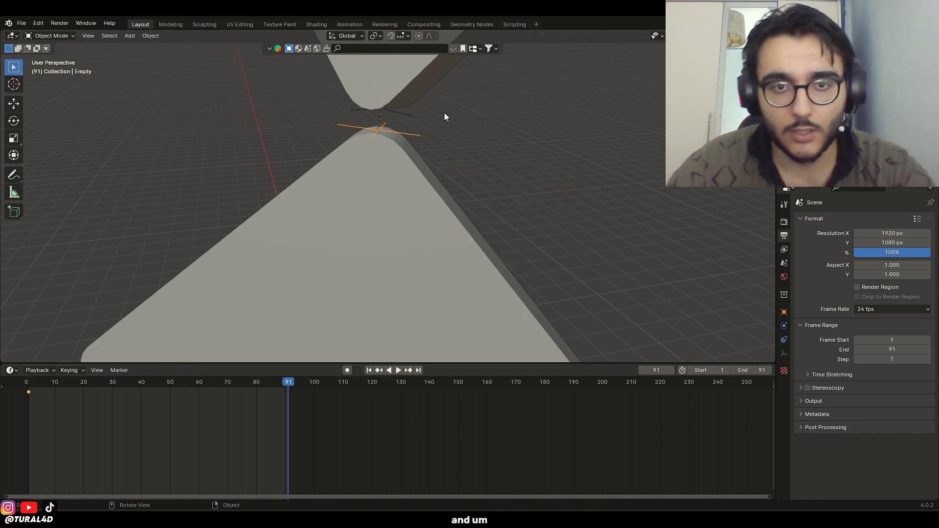
key(r)
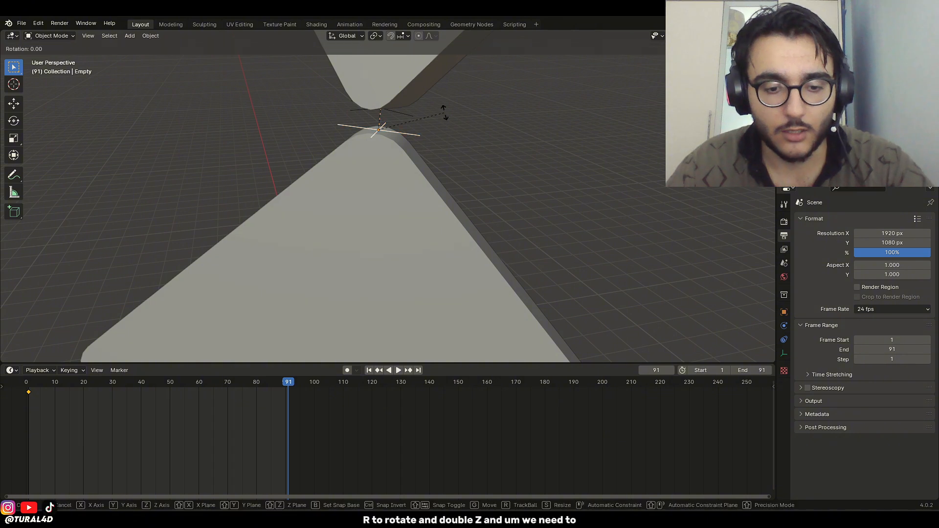
key(z)
key(z)
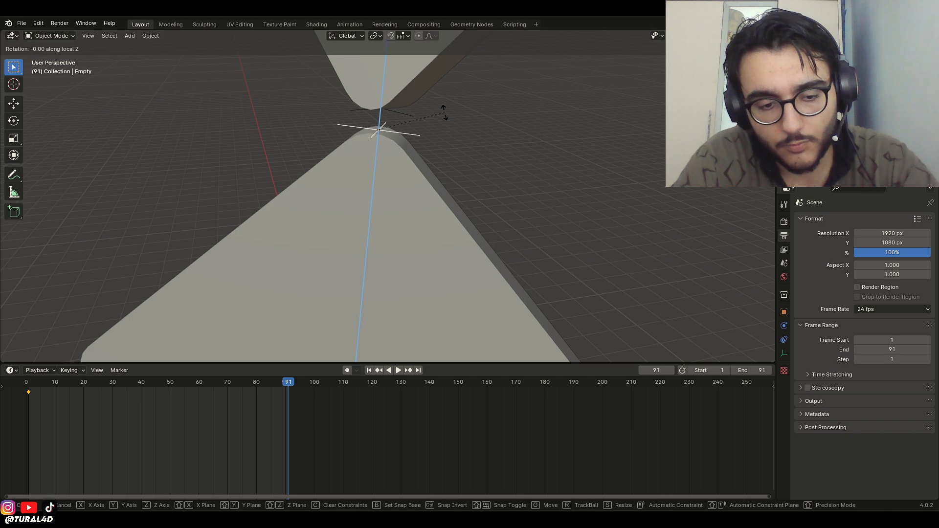
text(180)
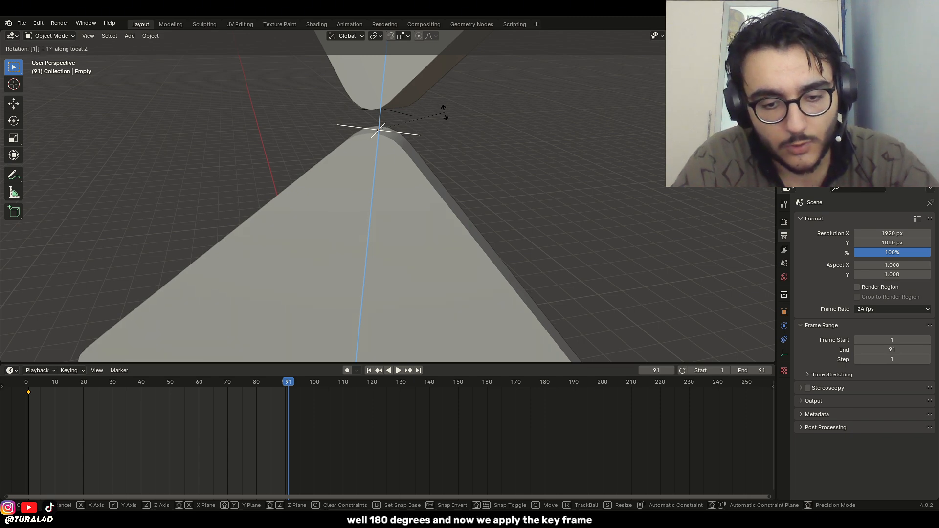
key(Return)
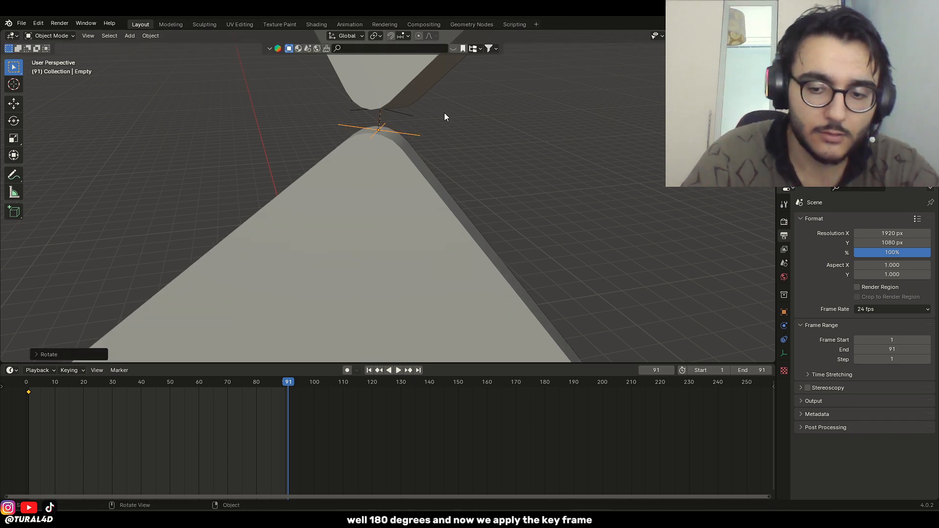
key(i)
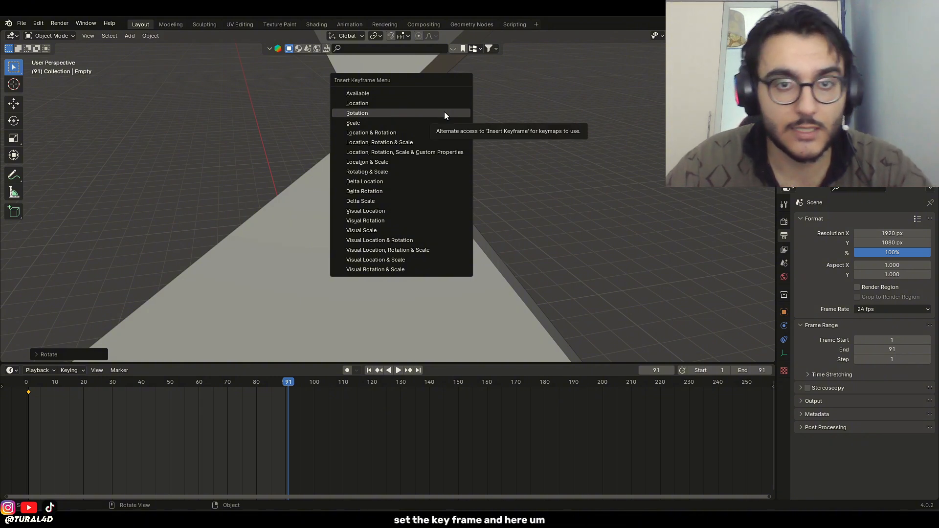
click(444, 113)
- Select the upper empty and insert a rotation keyframe for it at frame 1
click(398, 113)
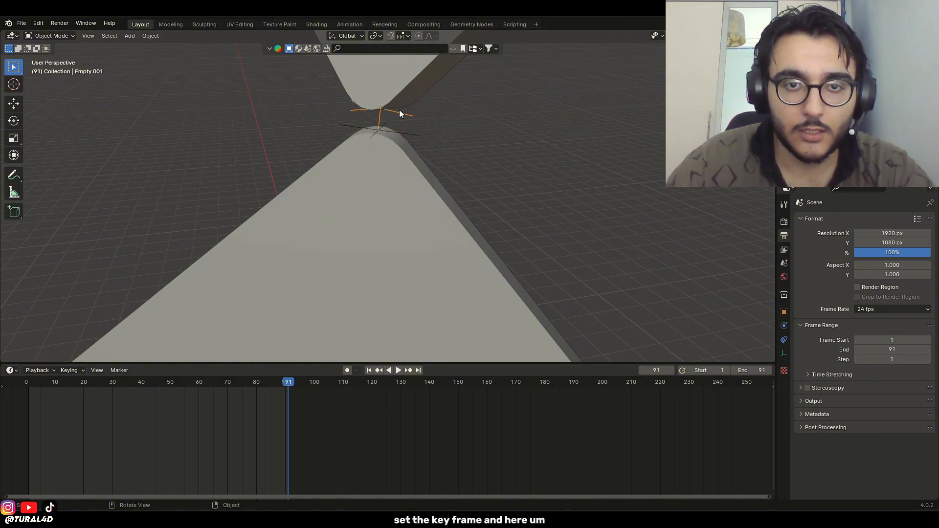
click(28, 381)
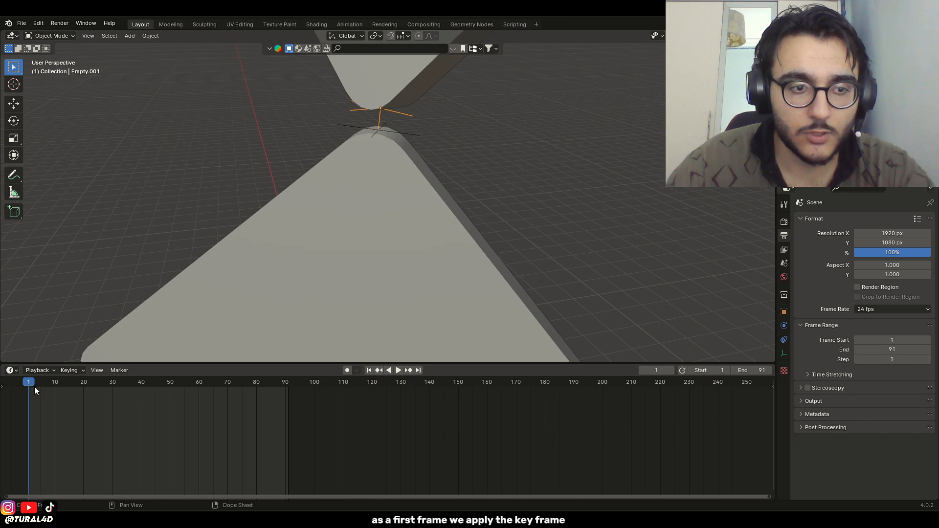
key(i)
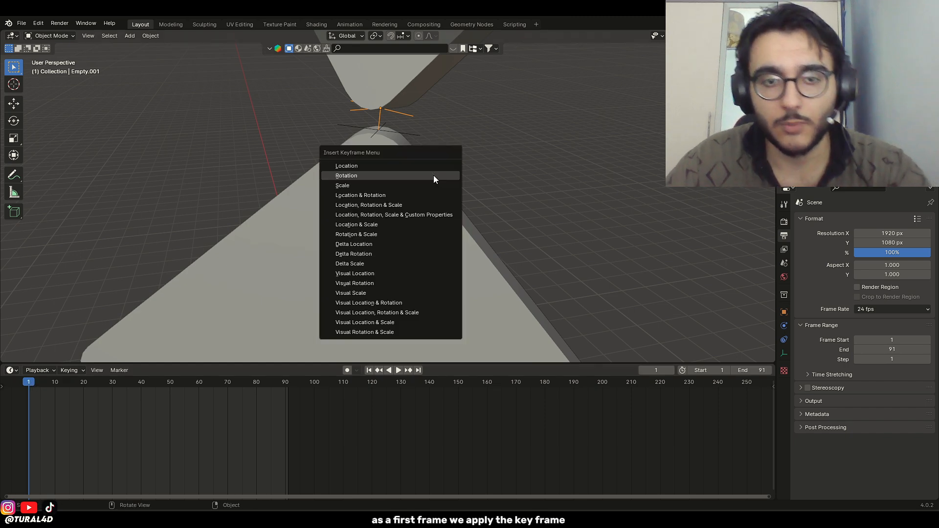
click(434, 175)
- At frame 91, rotate the upper empty -180° around its local Z axis and insert a rotation keyframe
click(288, 382)
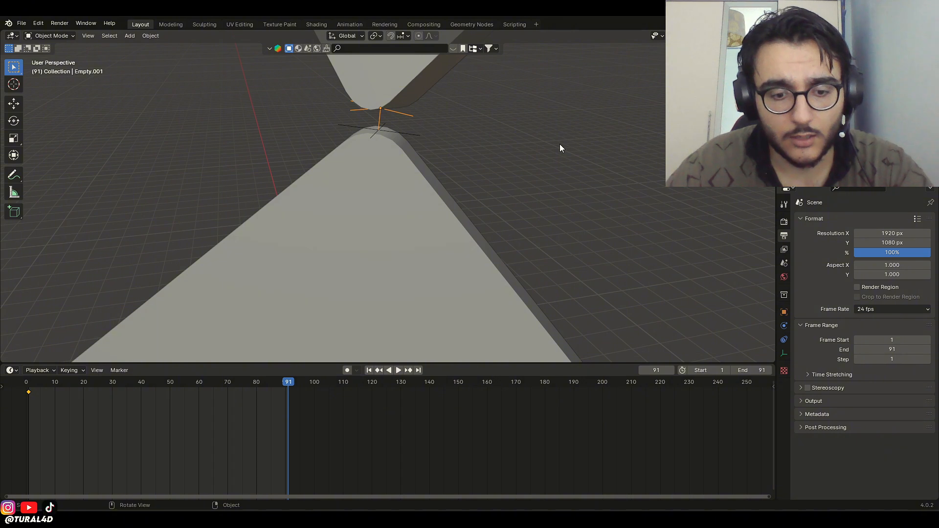
key(KP_Decimal)
key(r)
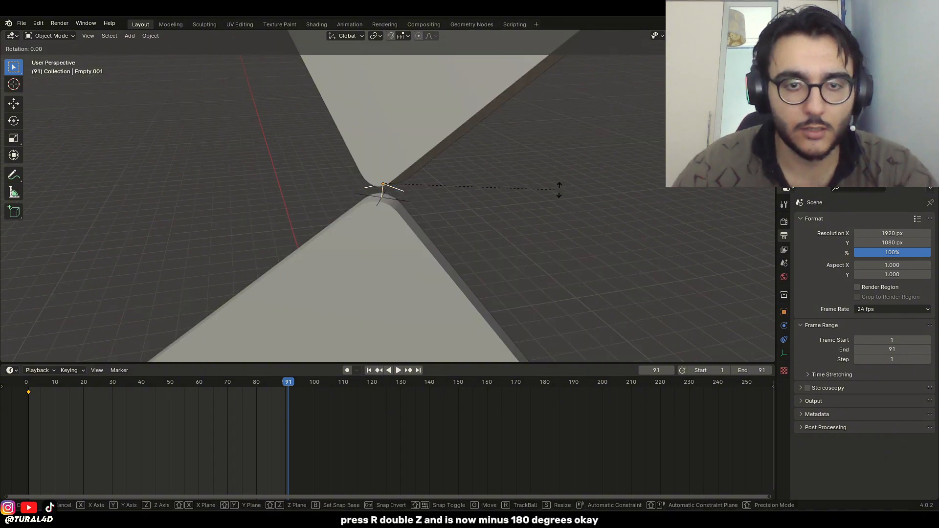
key(z)
key(z)
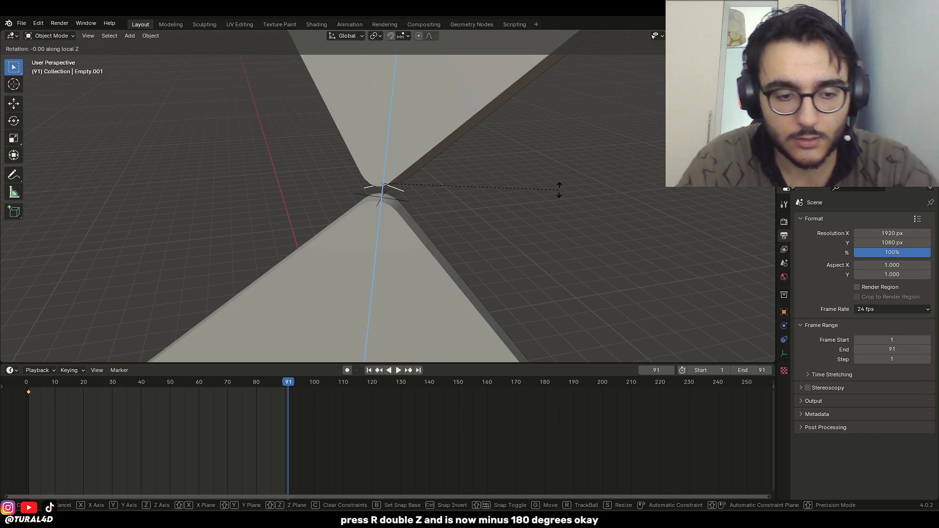
text(-180)
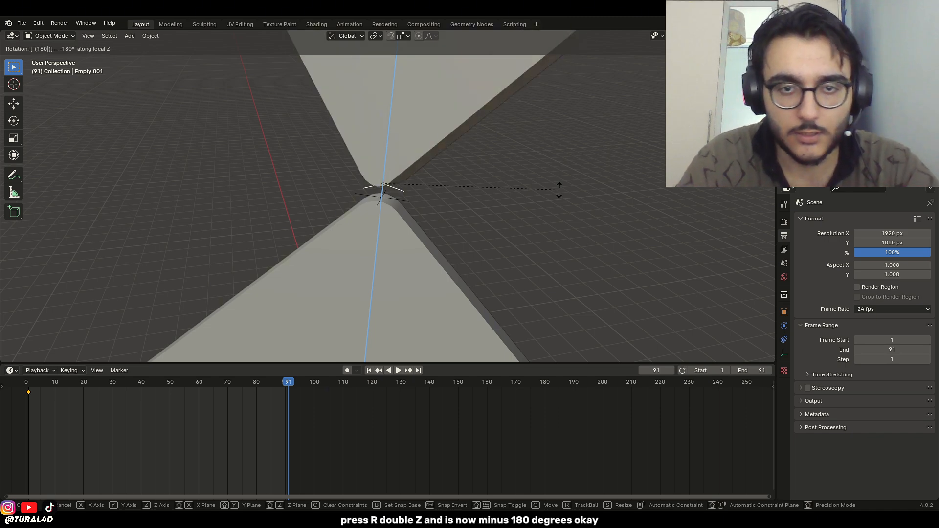
key(Return)
key(i)
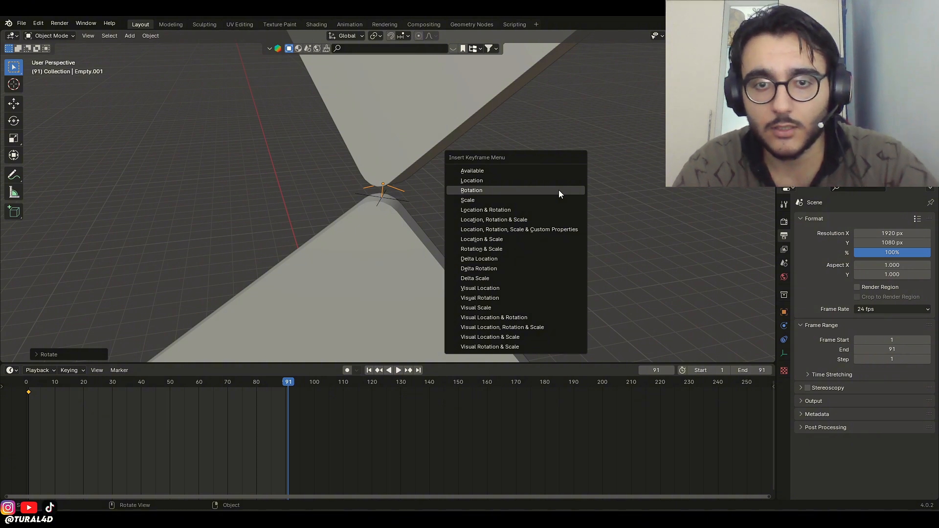
click(559, 190)
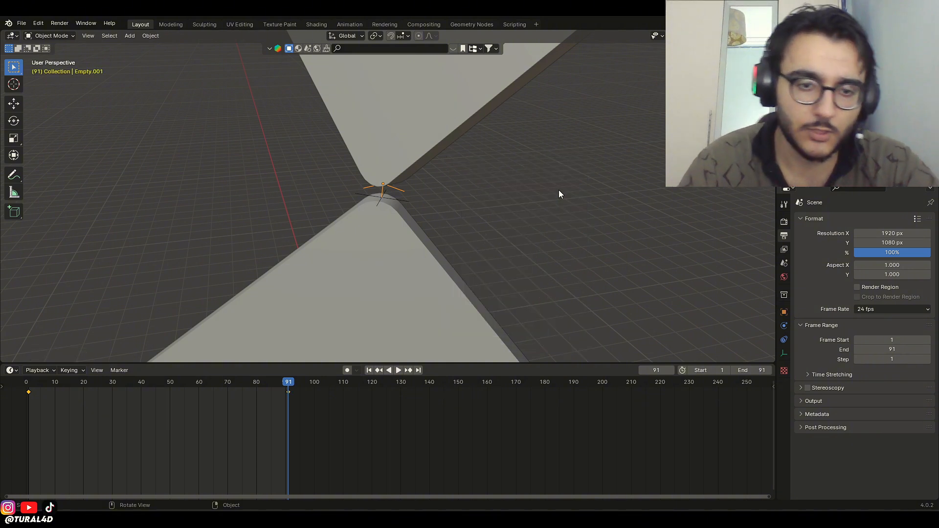
- Set the keyframe interpolation mode to Linear for the lower empty and for the upper empty
click(407, 202)
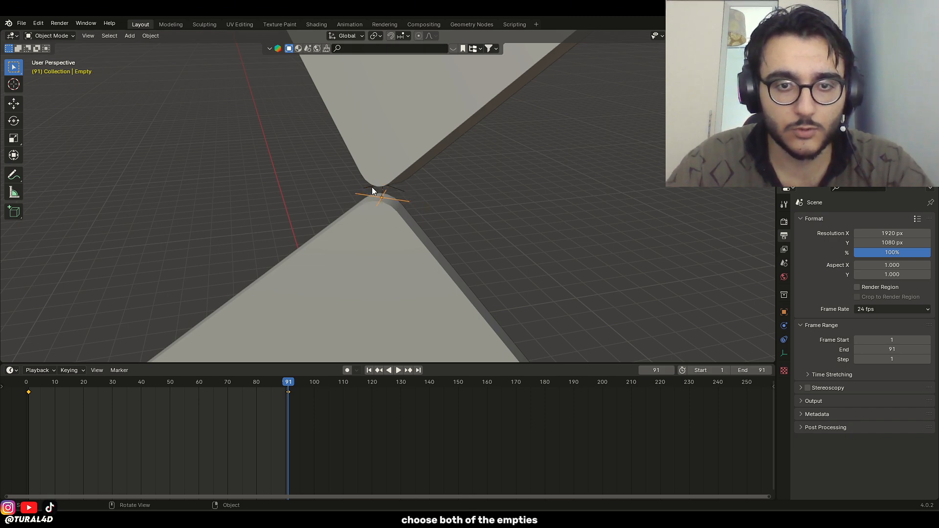
right_click(252, 416)
mouse_move(252, 415)
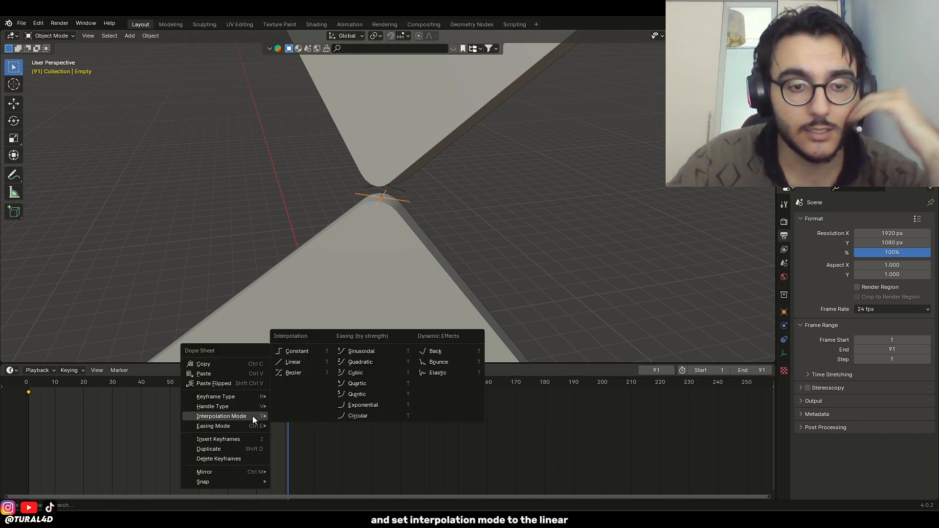
click(305, 362)
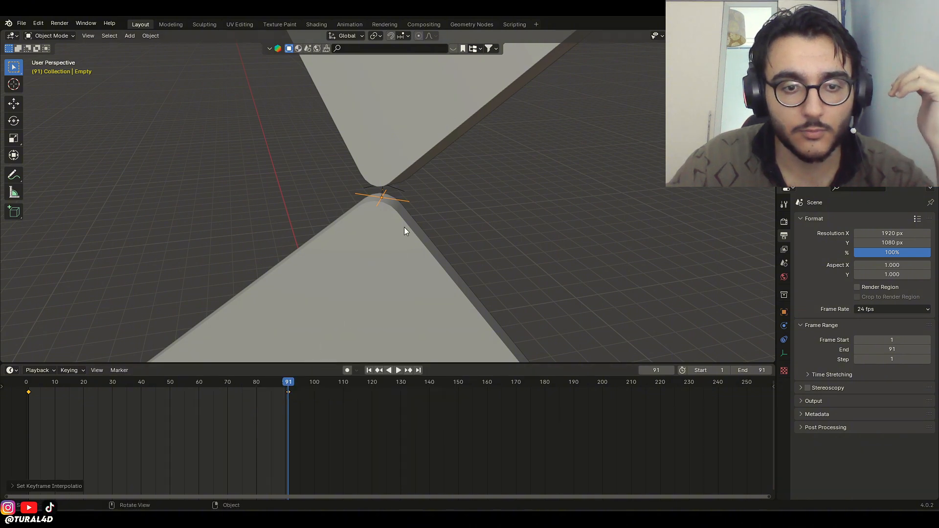
click(390, 199)
right_click(226, 414)
mouse_move(229, 420)
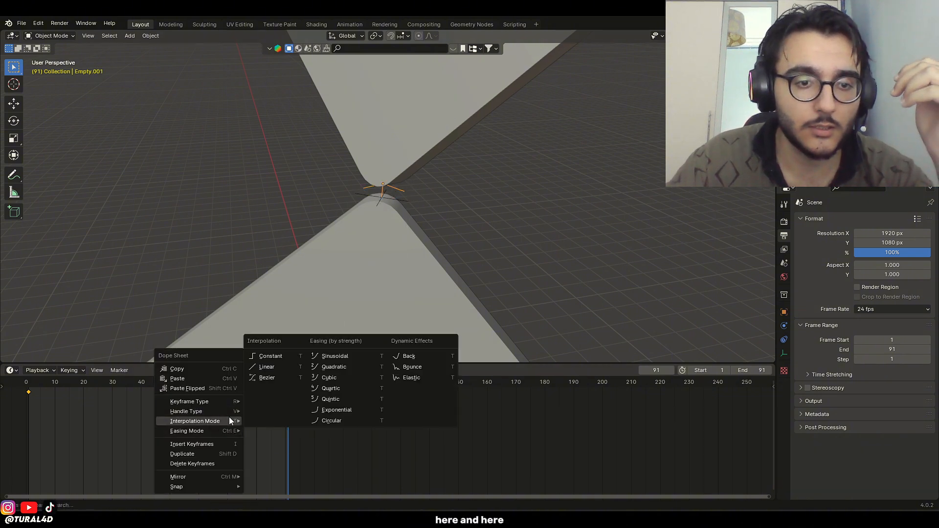
click(287, 371)
- In the right orthographic view, move the light up off the lower slab to beside the meeting corners, and deselect it
key(KP_3)
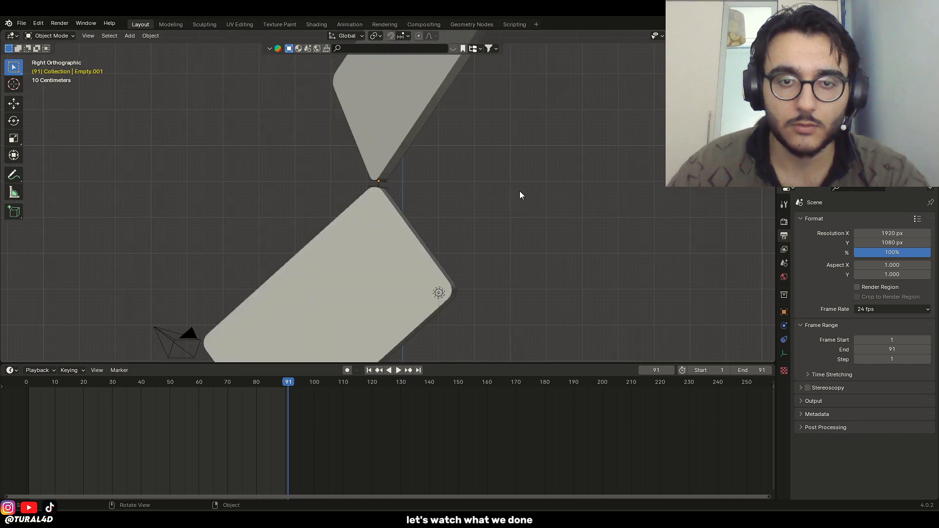
shift+middle_drag(519, 193, 517, 220)
click(441, 316)
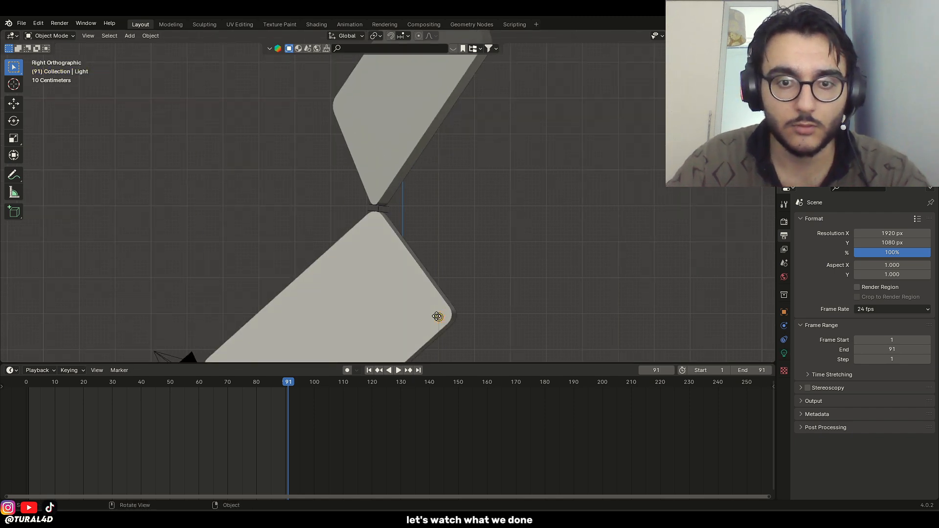
drag(441, 313, 435, 187)
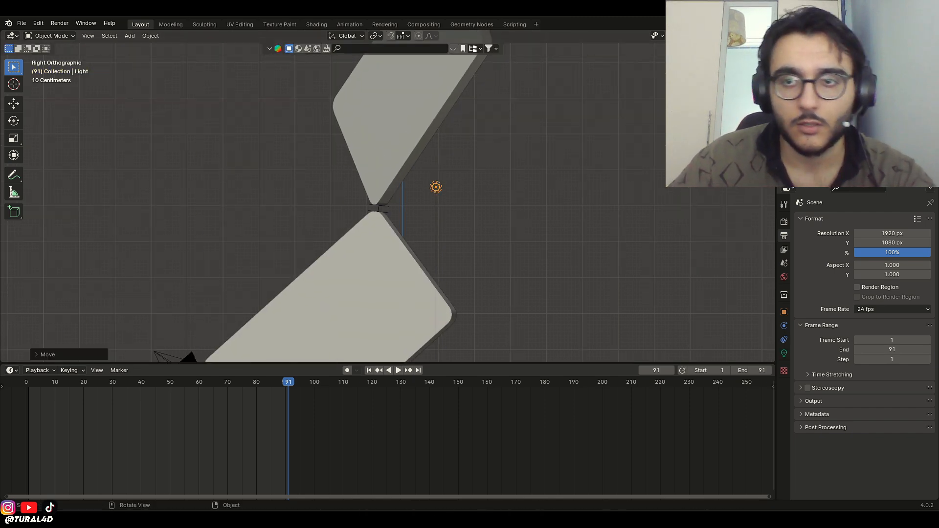
click(582, 207)
- Play the animation to review both slabs rotating, and shrink the timeline area to give the viewport more room
key(space)
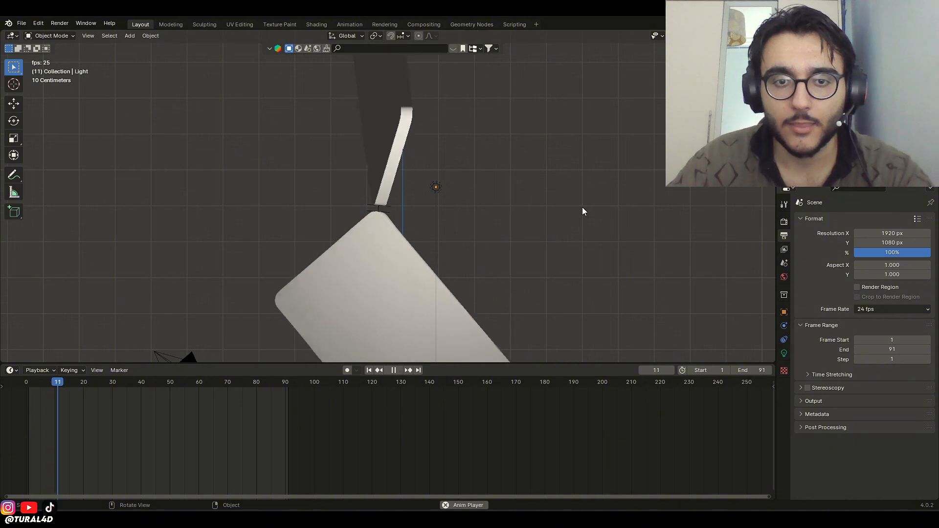
scroll(573, 225, down, 3)
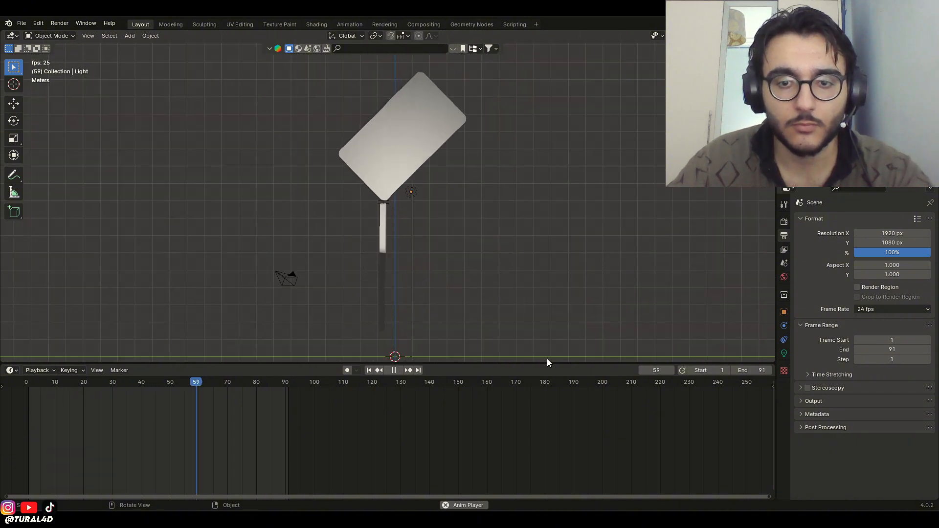
drag(546, 363, 538, 449)
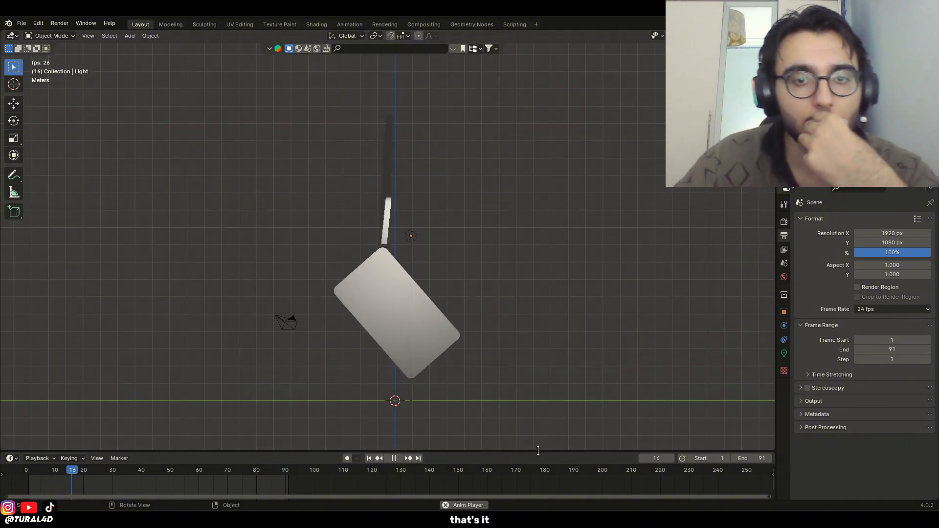
scroll(489, 295, up, 1)
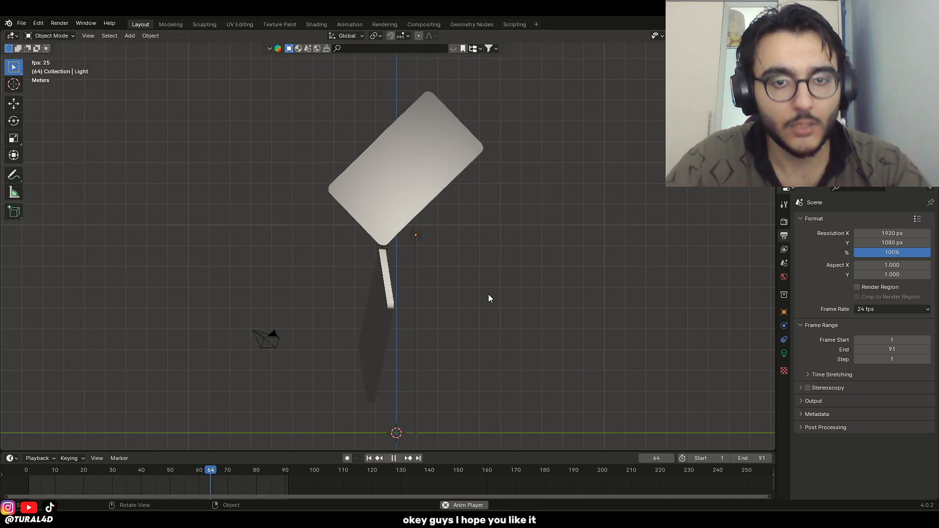